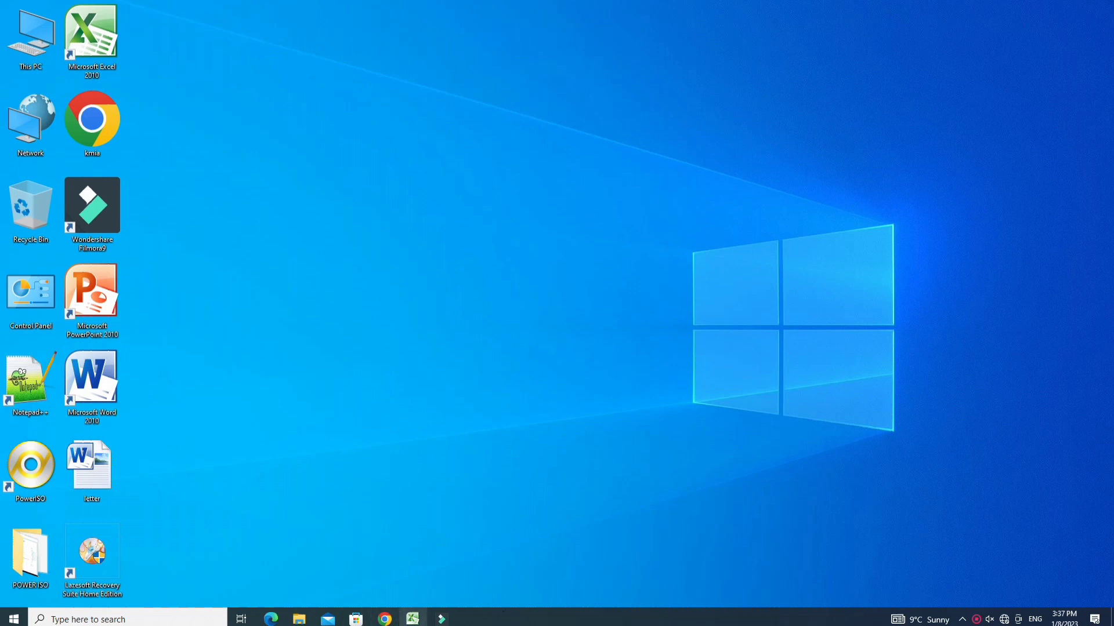
# Switch to Excel, enter 1 and 2 in cells B2 and B3, and fill the number series down to B16
pyautogui.click(408, 621)
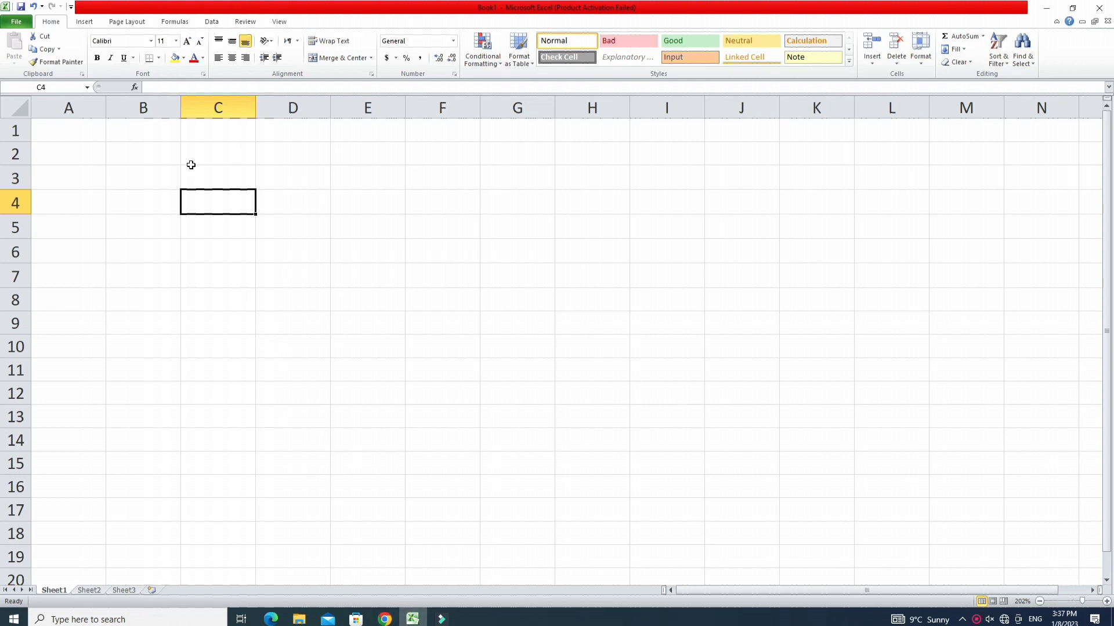
pyautogui.click(233, 152)
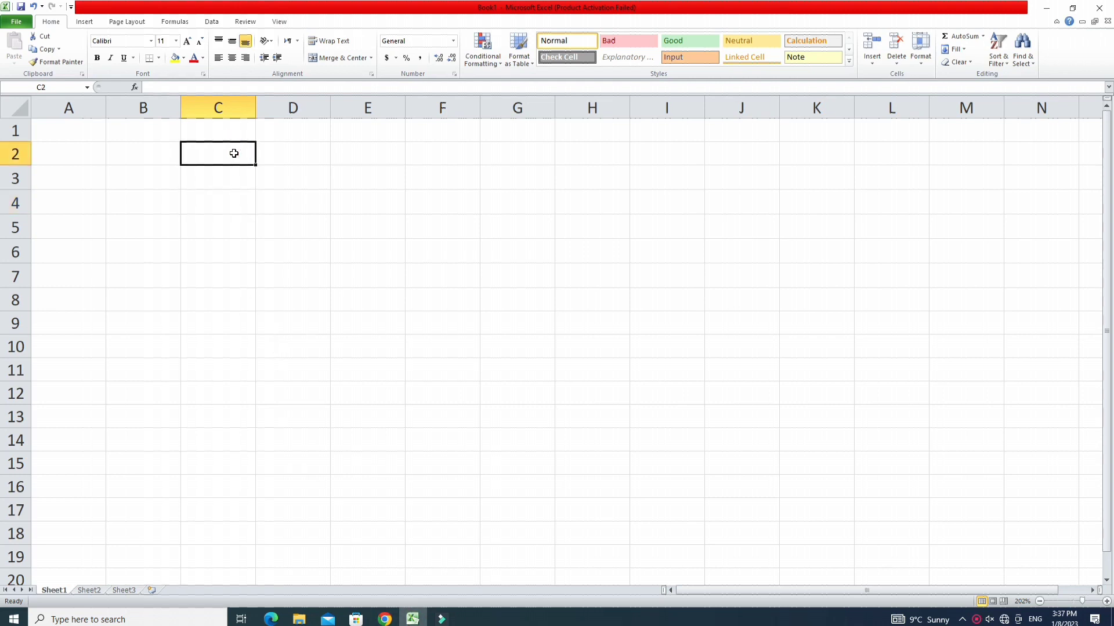
pyautogui.click(164, 148)
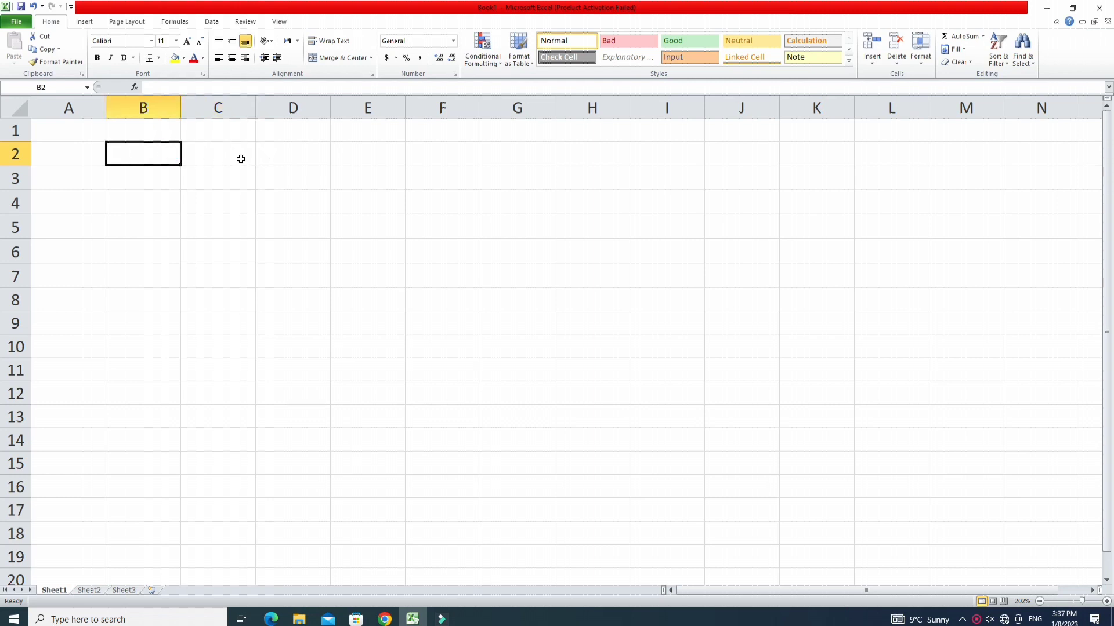
pyautogui.write('1')
pyautogui.press('Return')
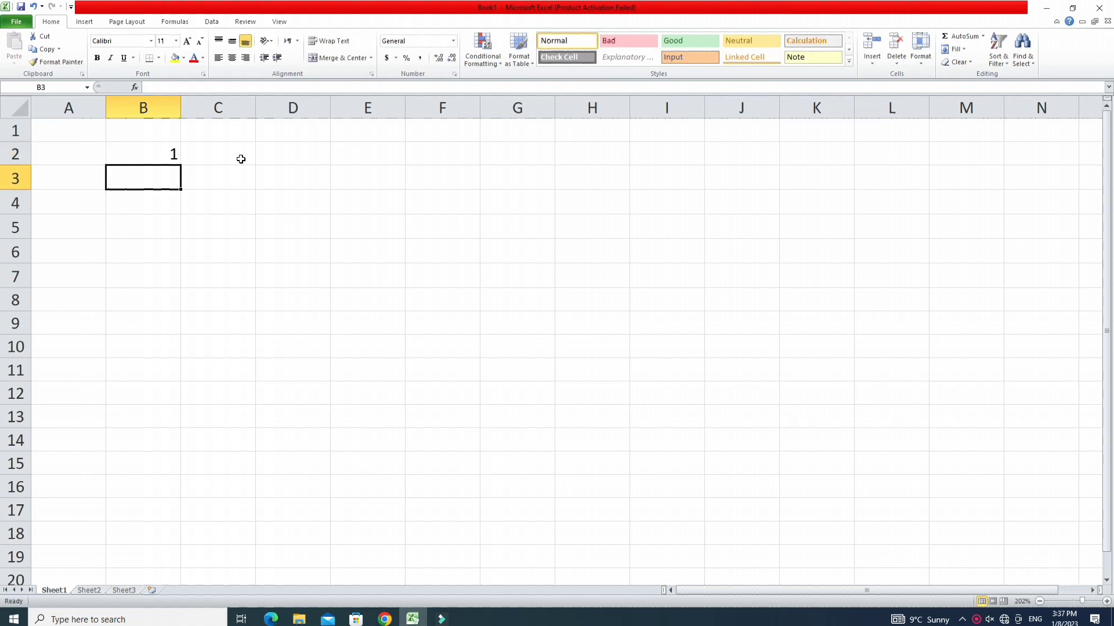
pyautogui.write('2')
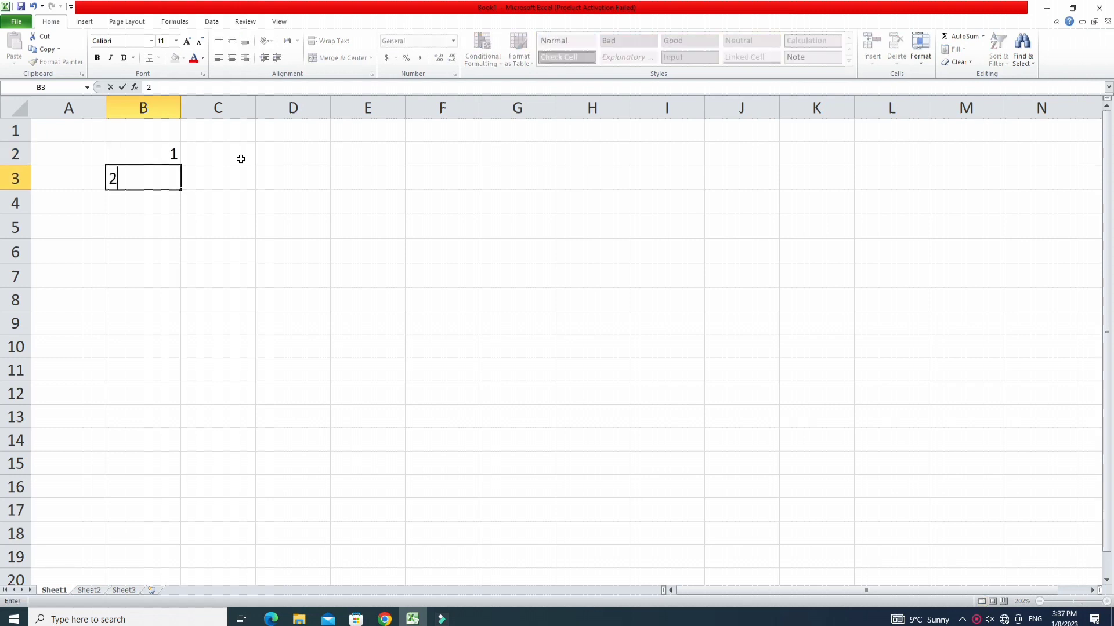
pyautogui.click(177, 220)
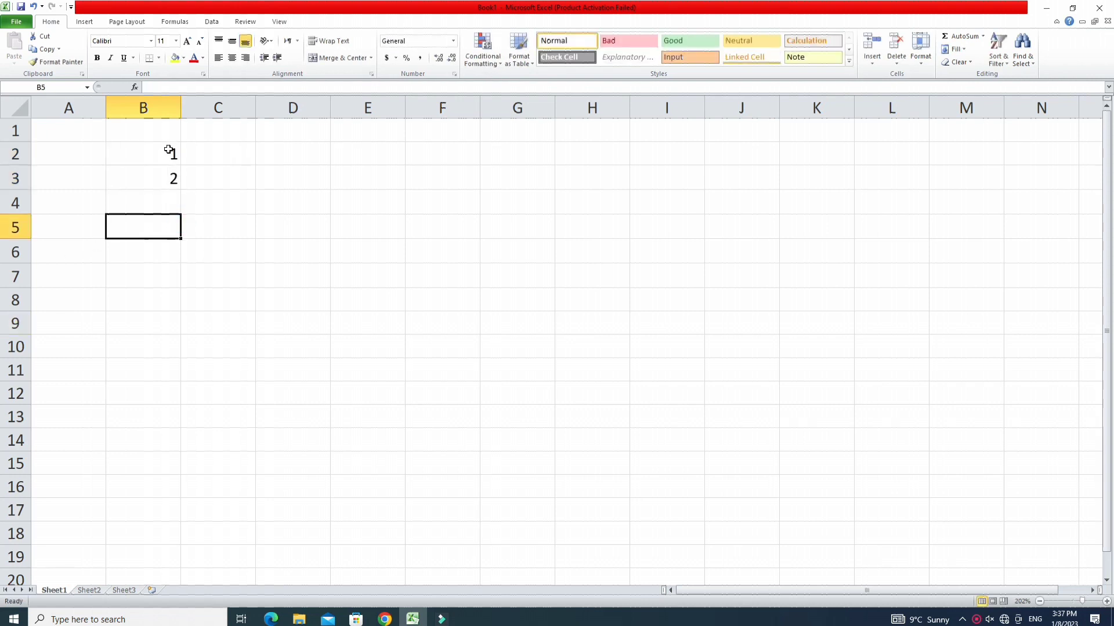
pyautogui.moveTo(168, 151); pyautogui.dragTo(170, 178)
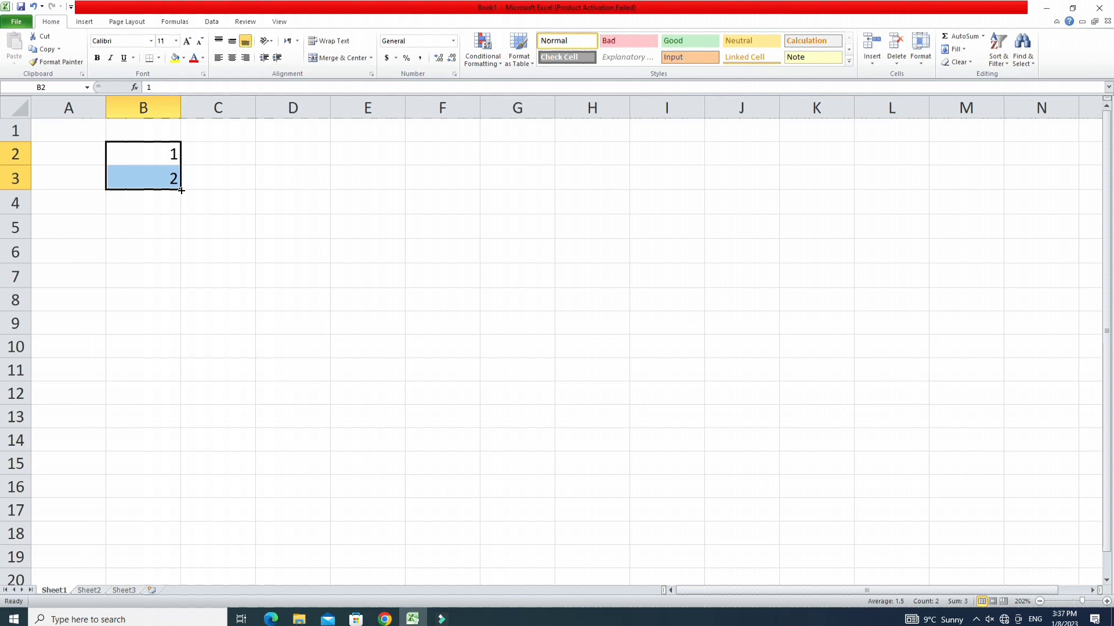
pyautogui.moveTo(181, 190); pyautogui.dragTo(168, 488)
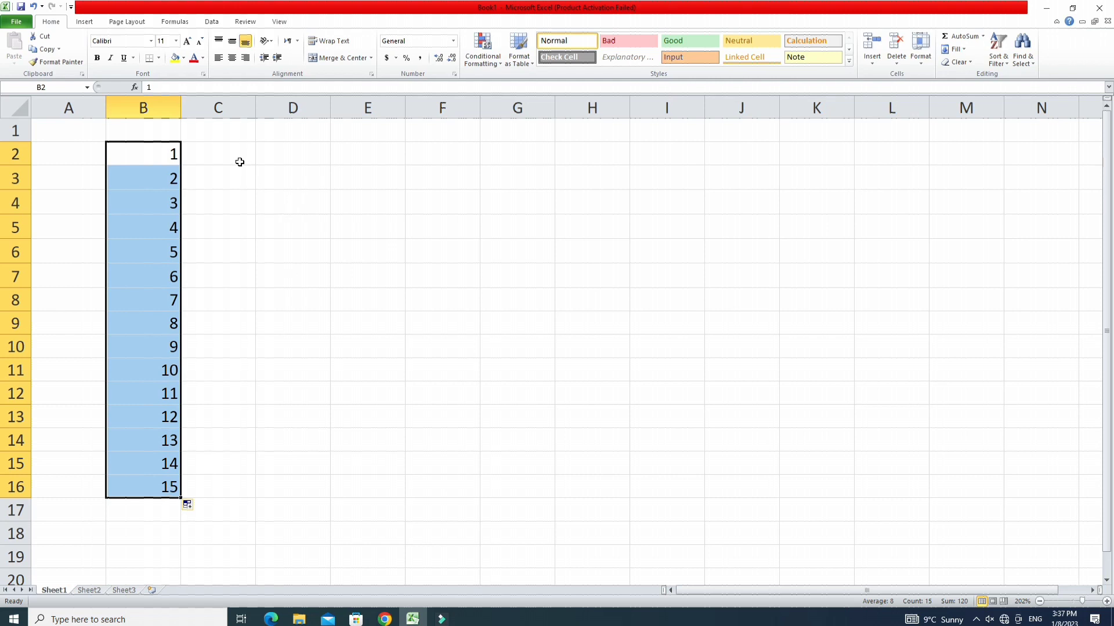
# Enter 21 and 22 in cells D2 and D3 and fill the number series down to D16
pyautogui.click(269, 150)
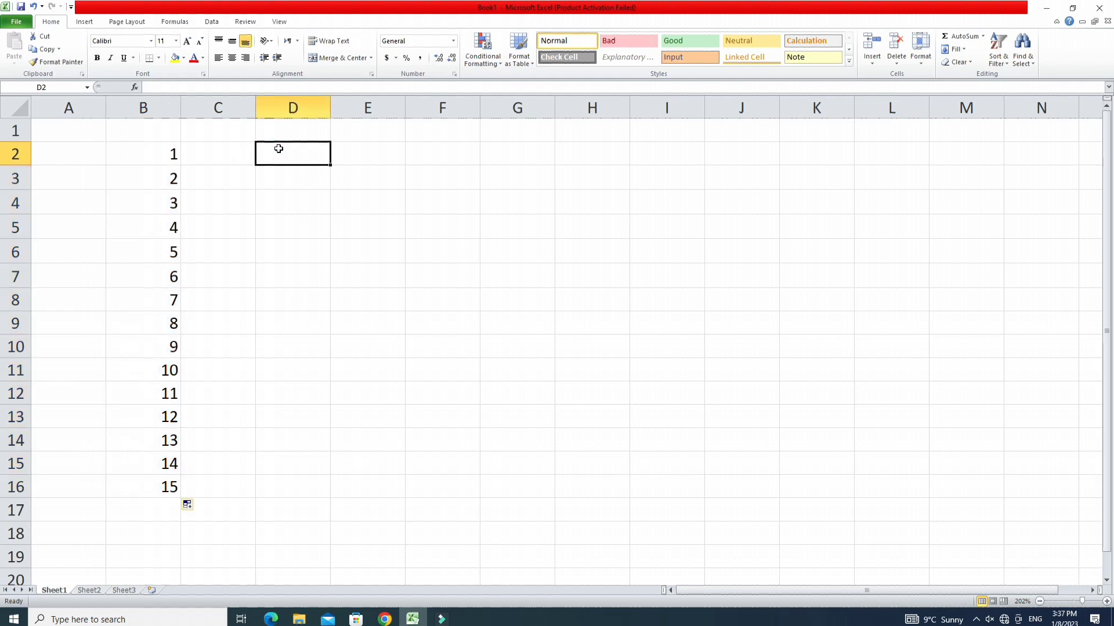
pyautogui.write('21')
pyautogui.press('Return')
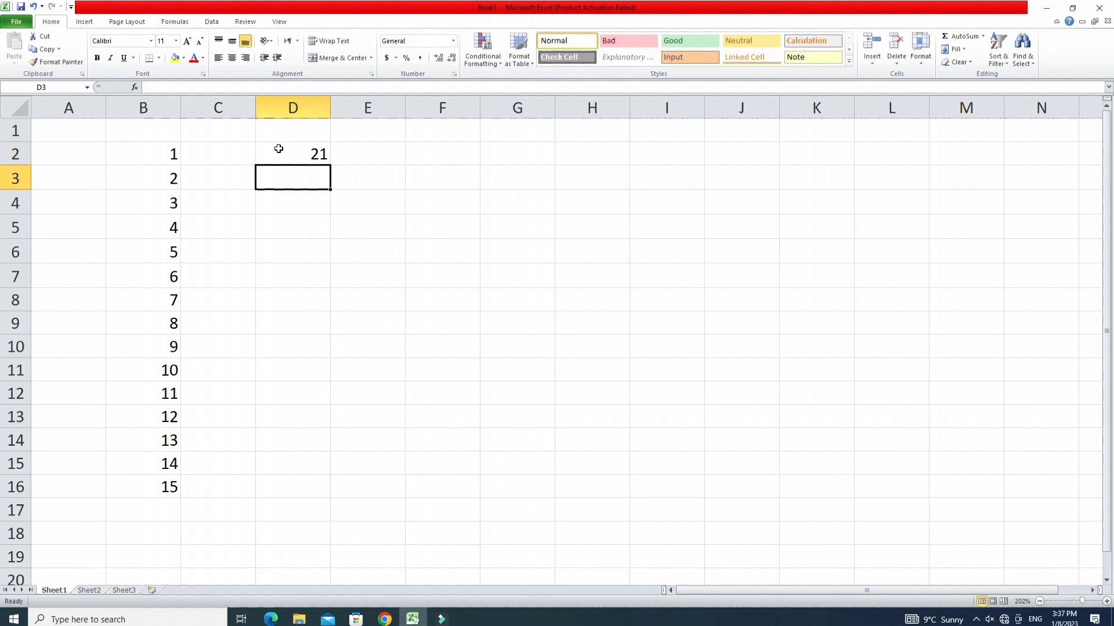
pyautogui.write('22')
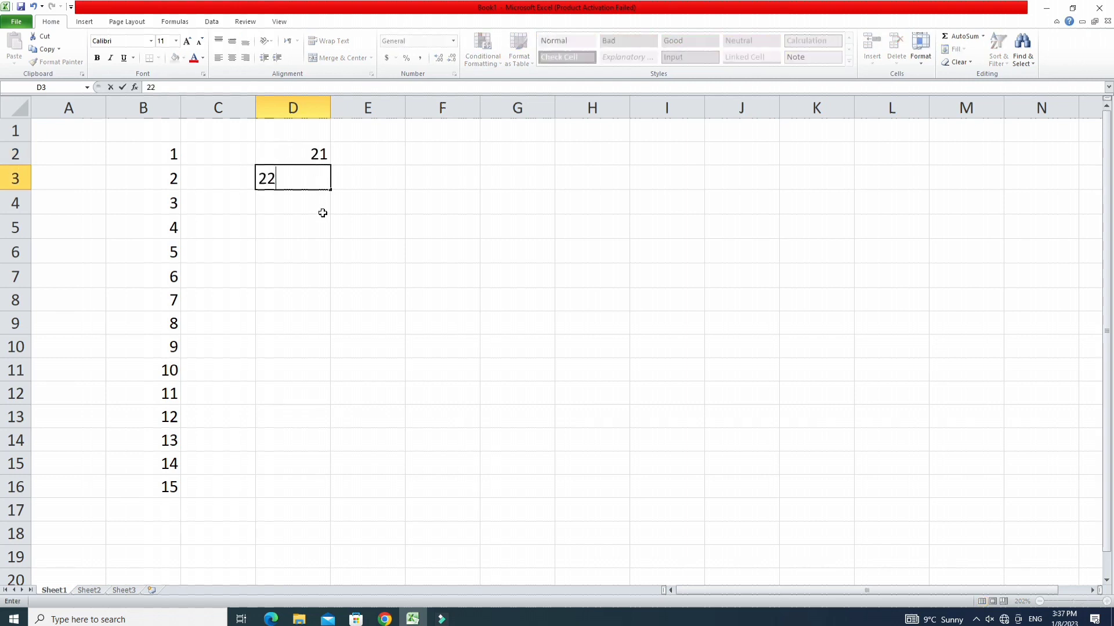
pyautogui.click(323, 213)
pyautogui.moveTo(303, 152); pyautogui.dragTo(315, 179)
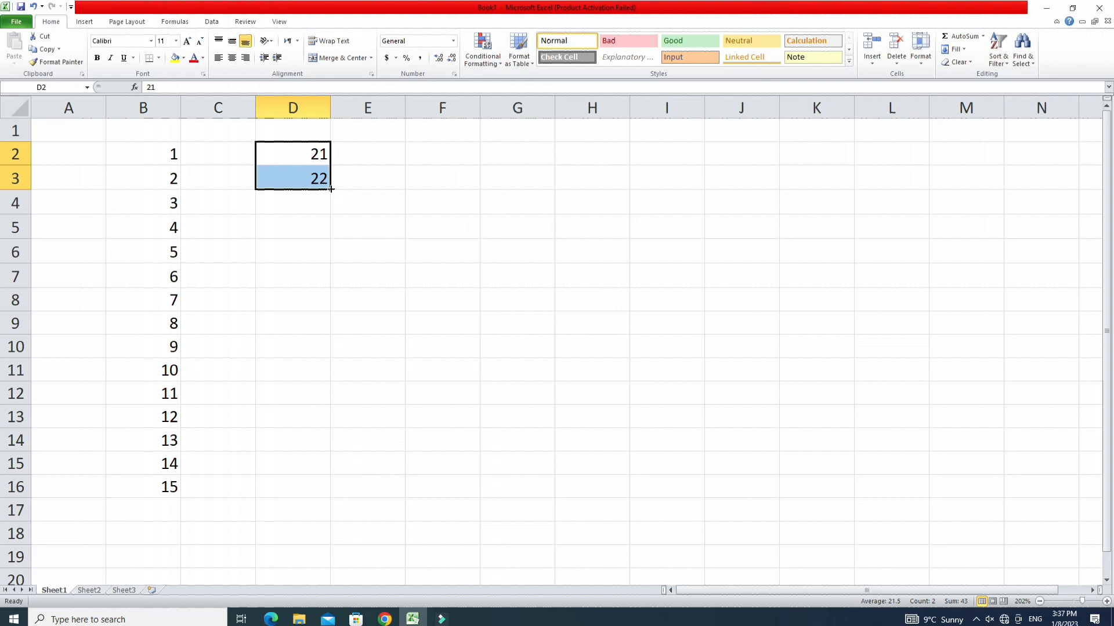
pyautogui.click(332, 189)
pyautogui.moveTo(331, 189); pyautogui.dragTo(312, 491)
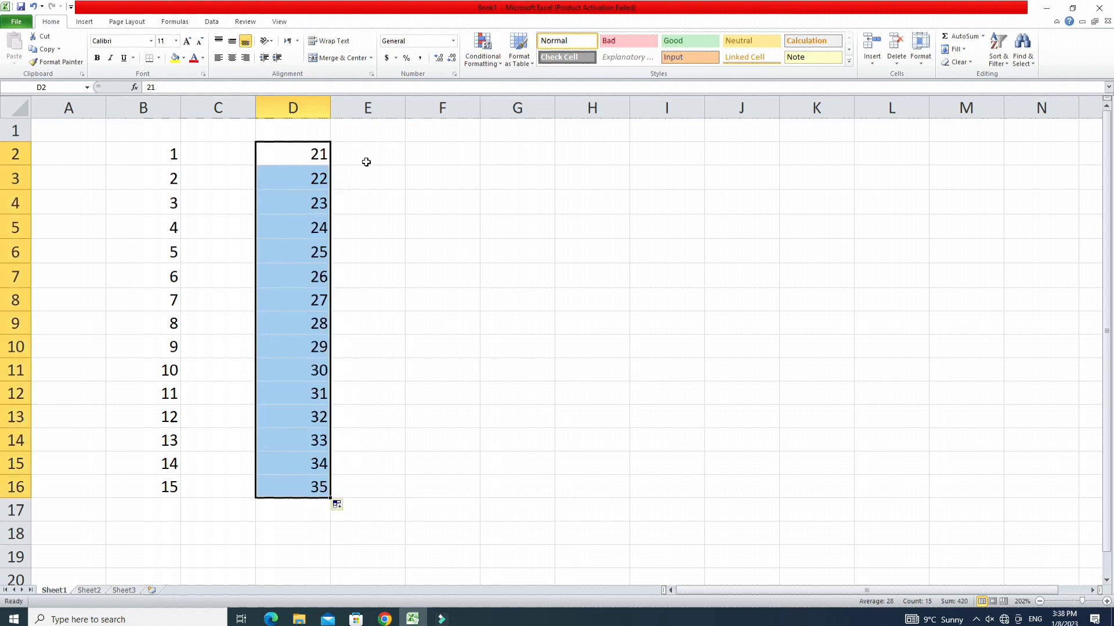
# Enter 5 in cell F2 and fill the same value down to F16
pyautogui.click(398, 171)
pyautogui.click(231, 148)
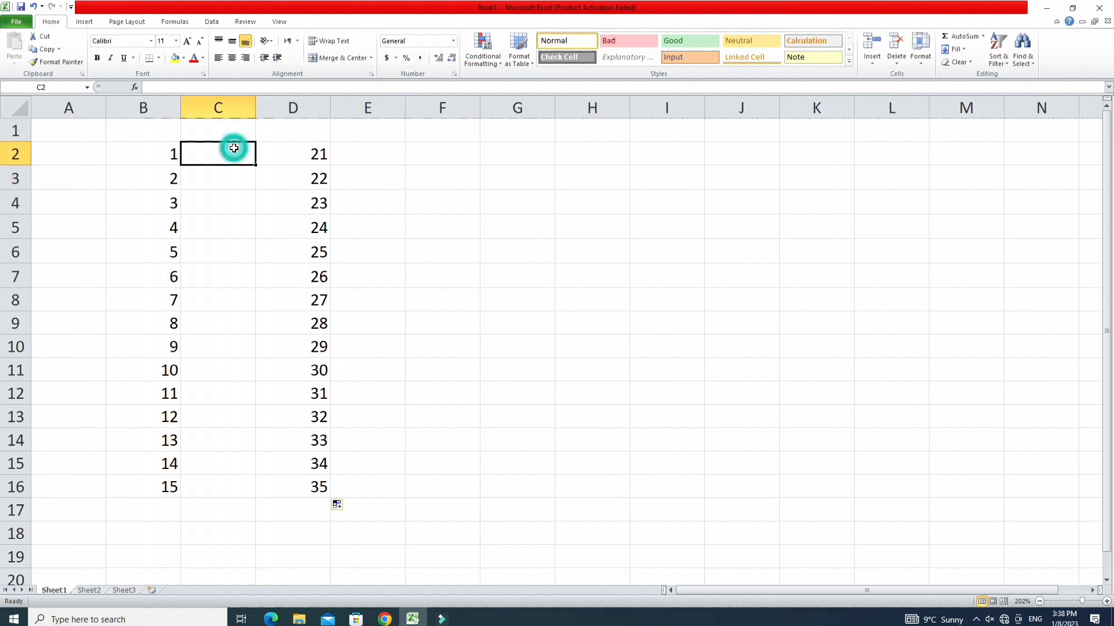
pyautogui.click(387, 145)
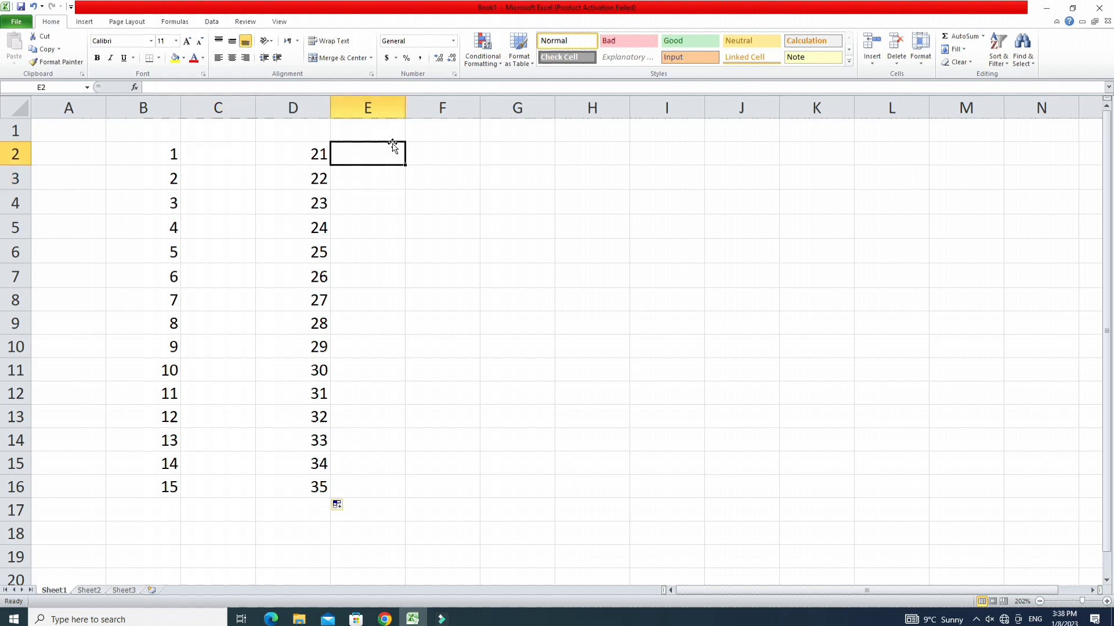
pyautogui.click(424, 167)
pyautogui.write('5')
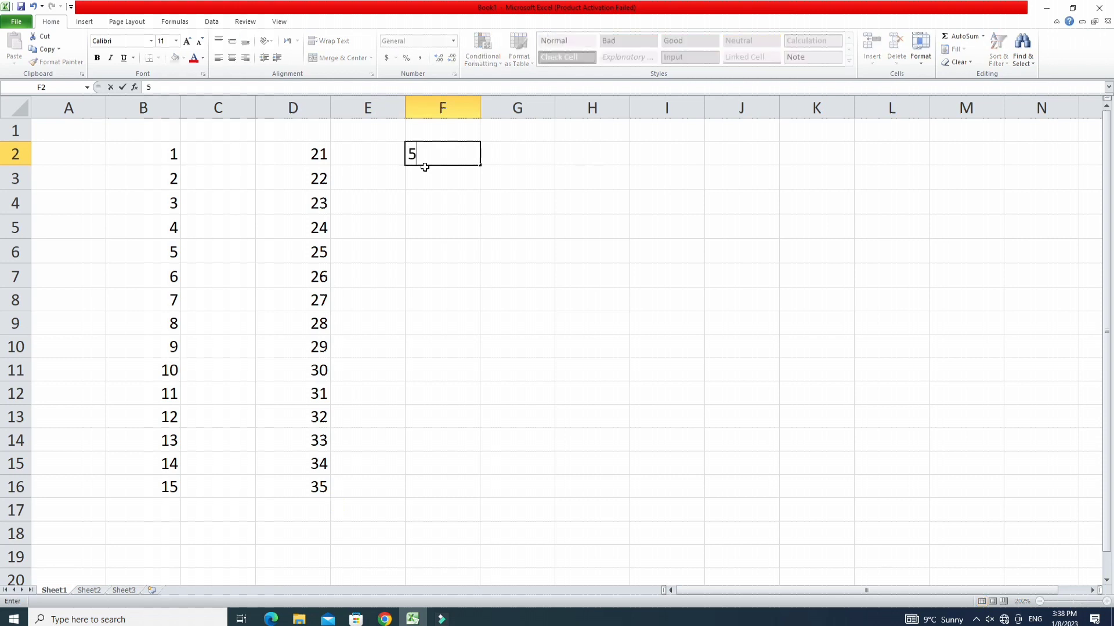
pyautogui.press('Return')
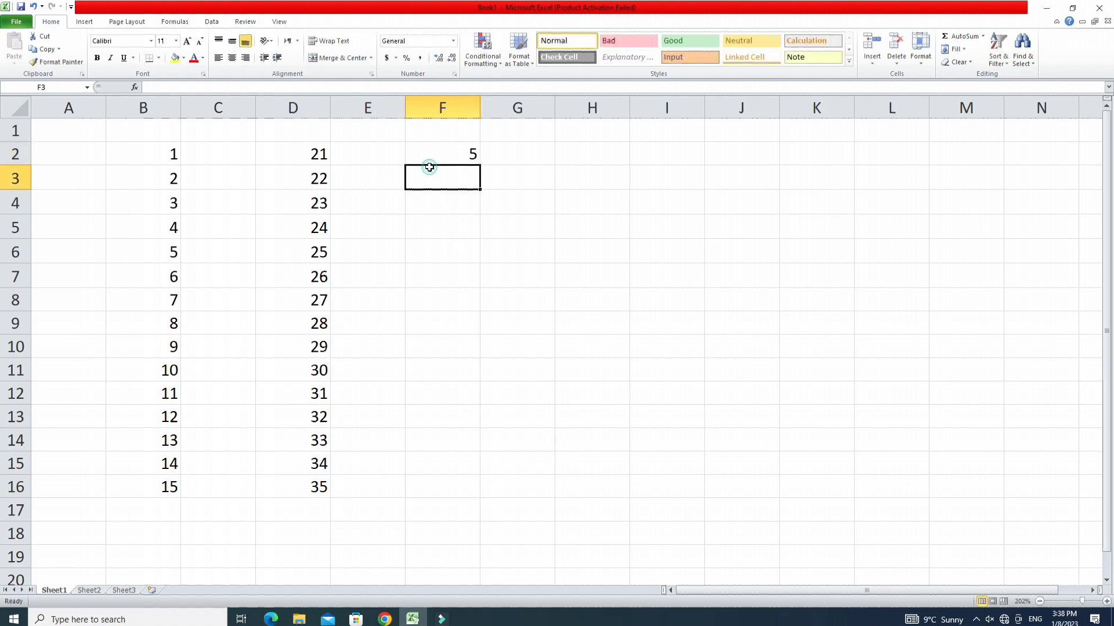
pyautogui.click(443, 154)
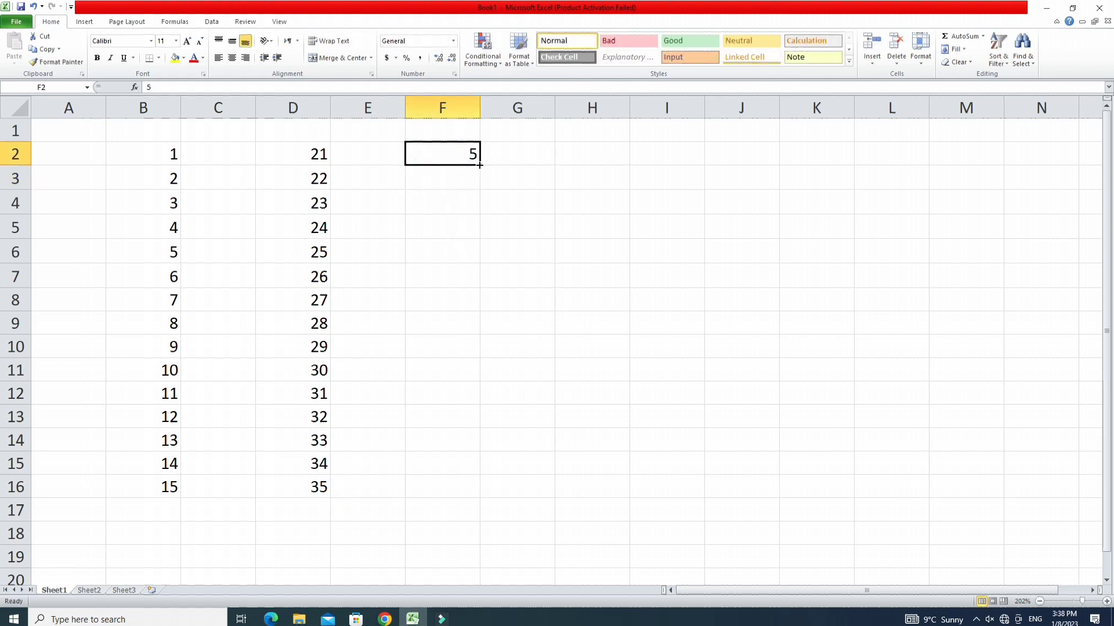
pyautogui.moveTo(479, 166); pyautogui.dragTo(462, 497)
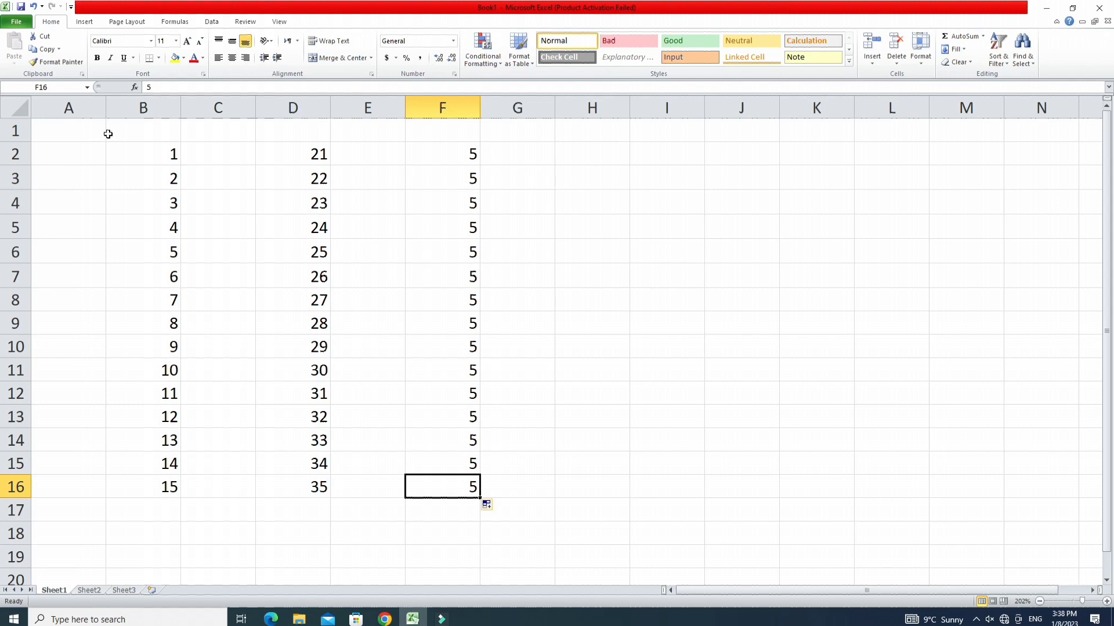
# Enter Saturday in cell C2 and fill the weekday series down to C16
pyautogui.click(203, 152)
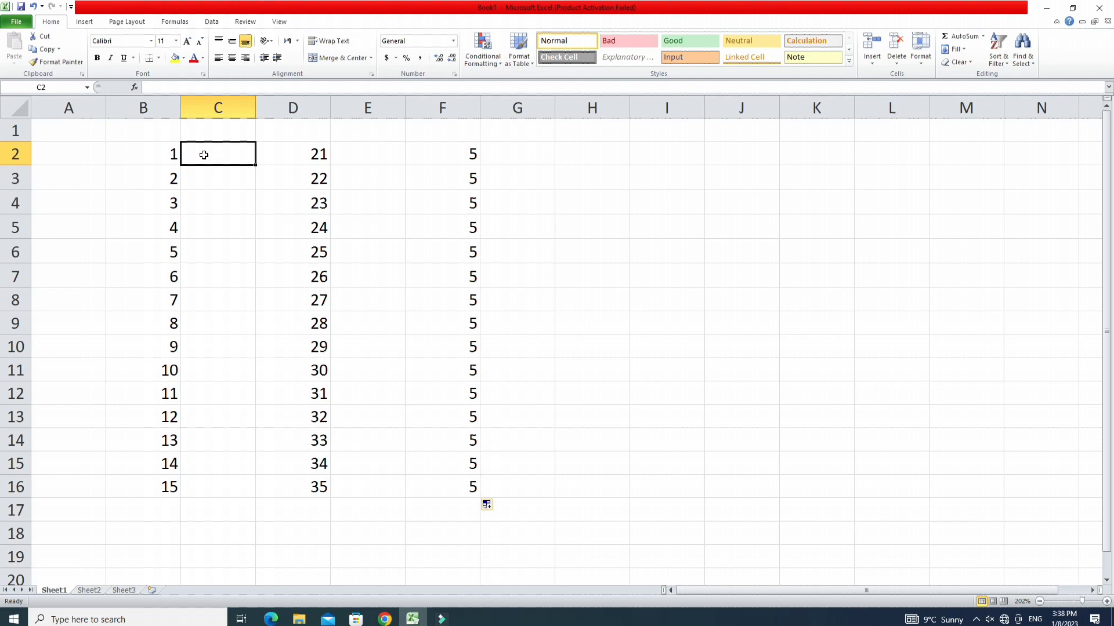
pyautogui.write('sat')
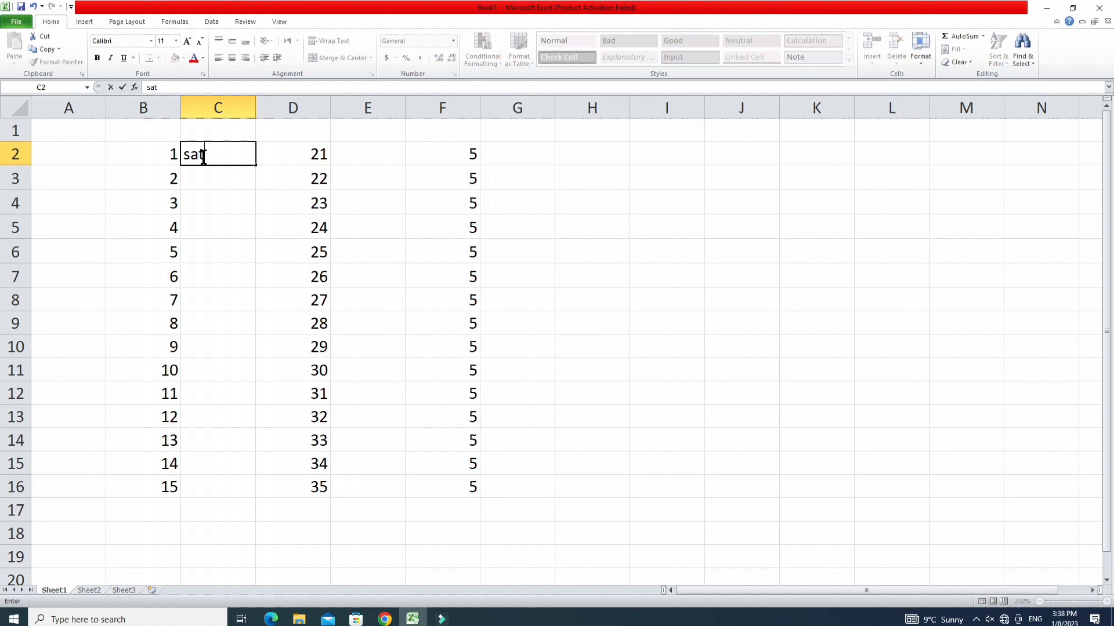
pyautogui.write('urday')
pyautogui.click(214, 226)
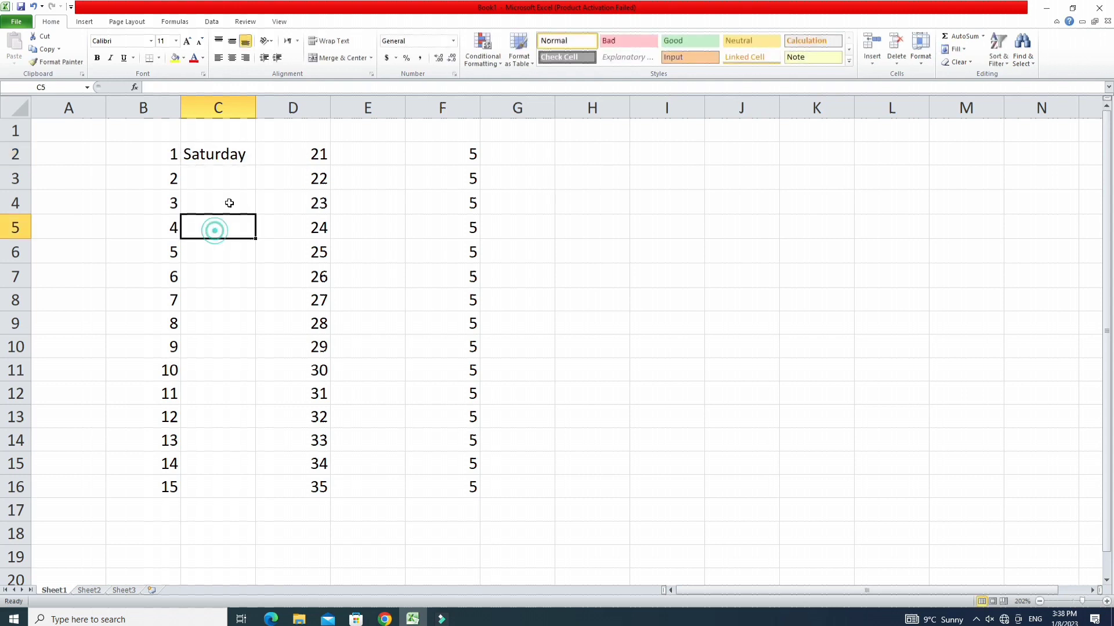
pyautogui.click(228, 156)
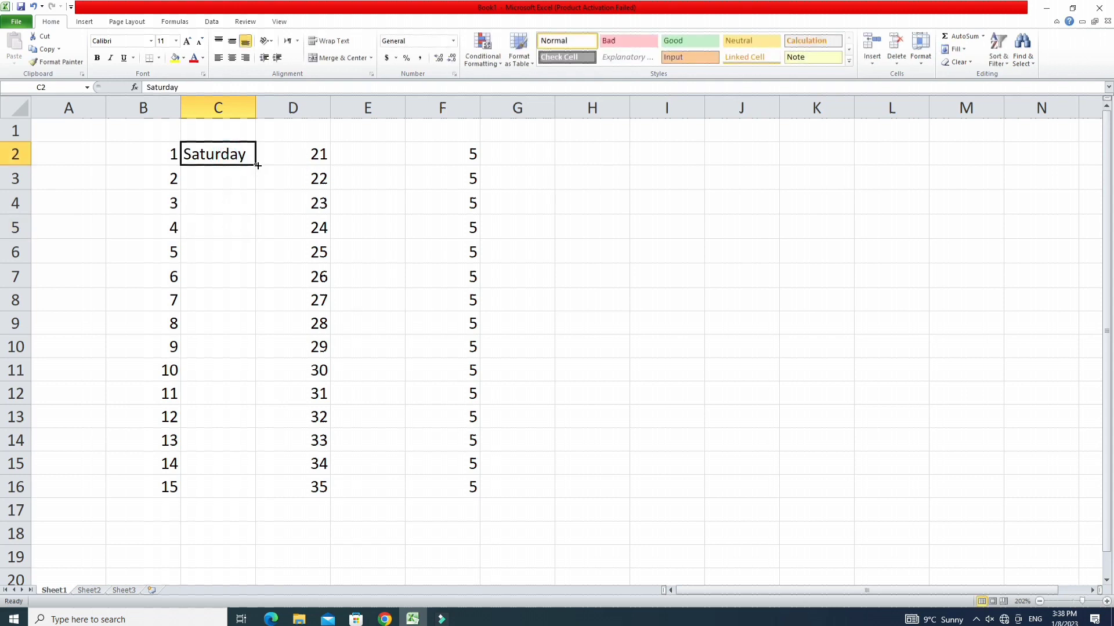
pyautogui.moveTo(257, 166); pyautogui.dragTo(257, 499)
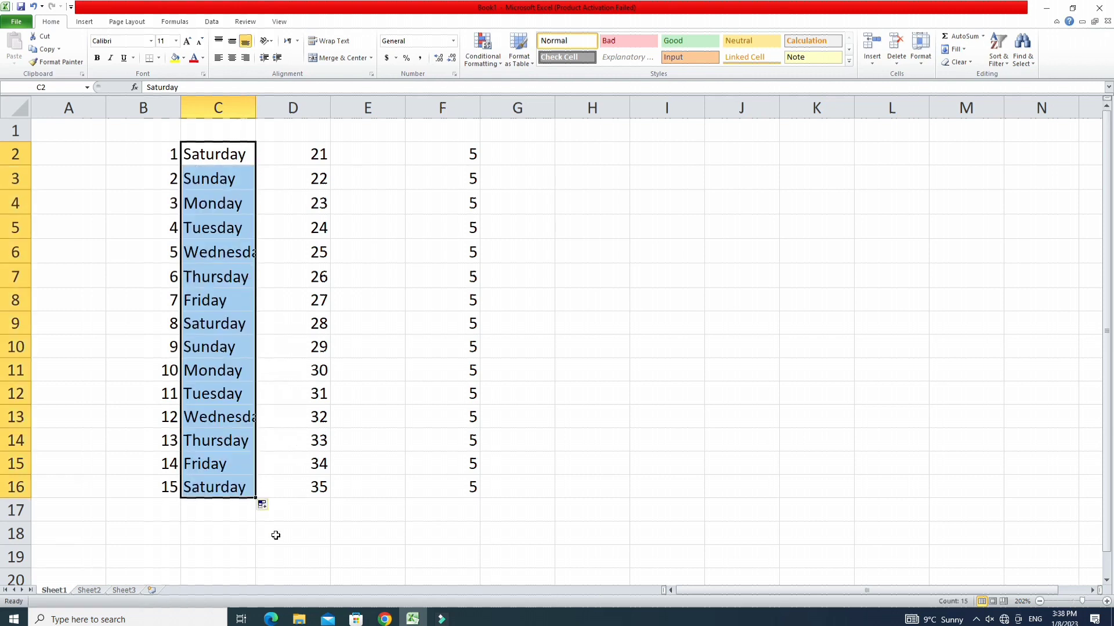
# Enter january in cell E2 and fill the month series down to E16
pyautogui.click(370, 151)
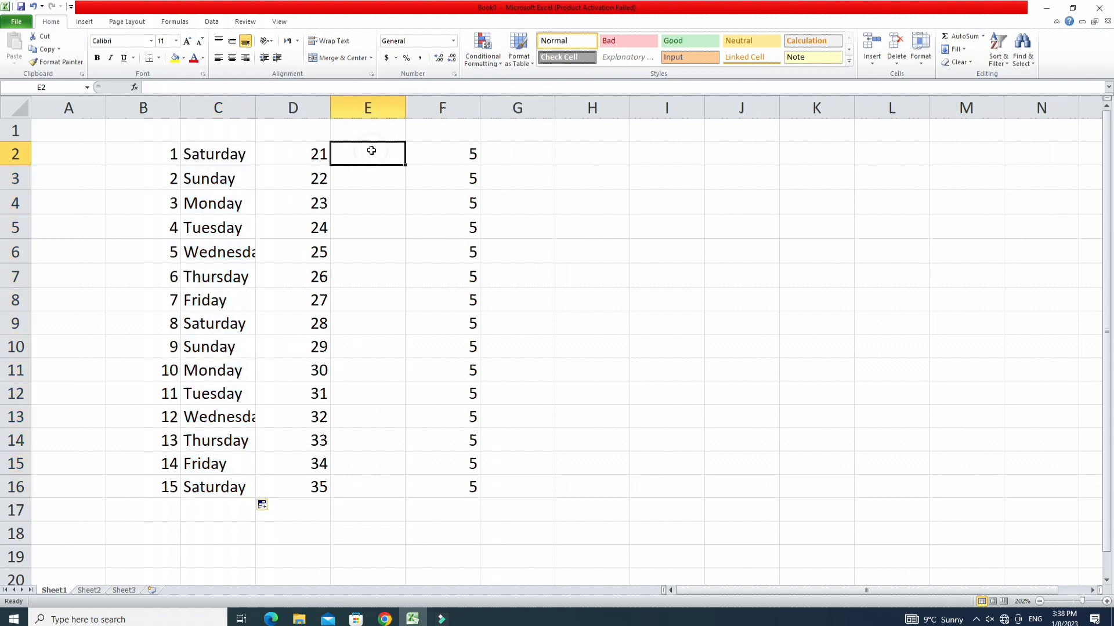
pyautogui.write('ja')
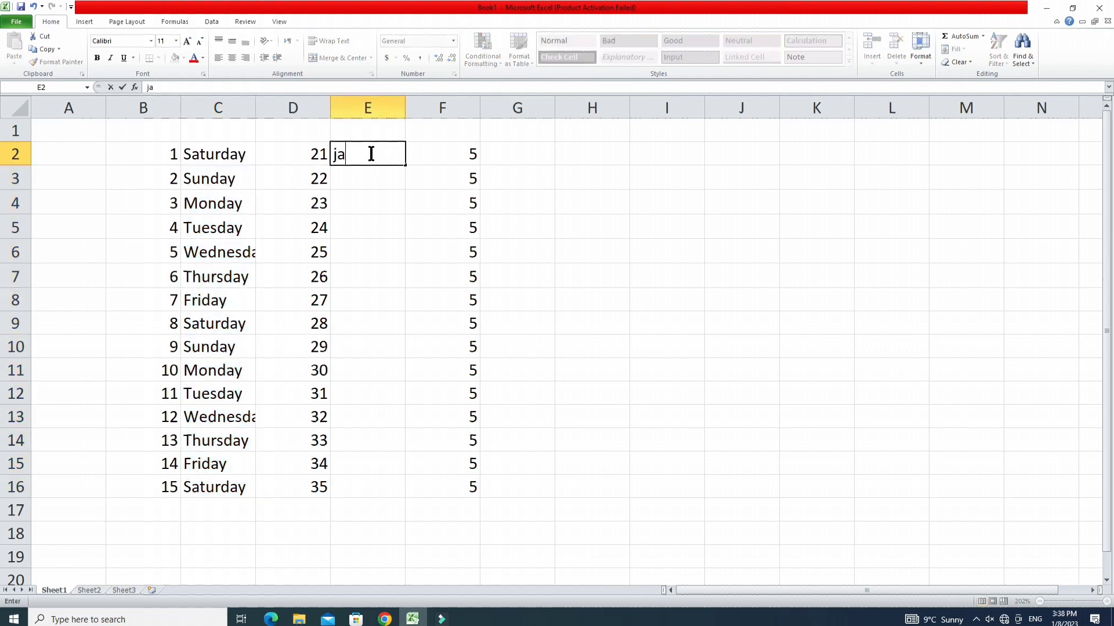
pyautogui.write('nuary')
pyautogui.click(360, 241)
pyautogui.click(385, 152)
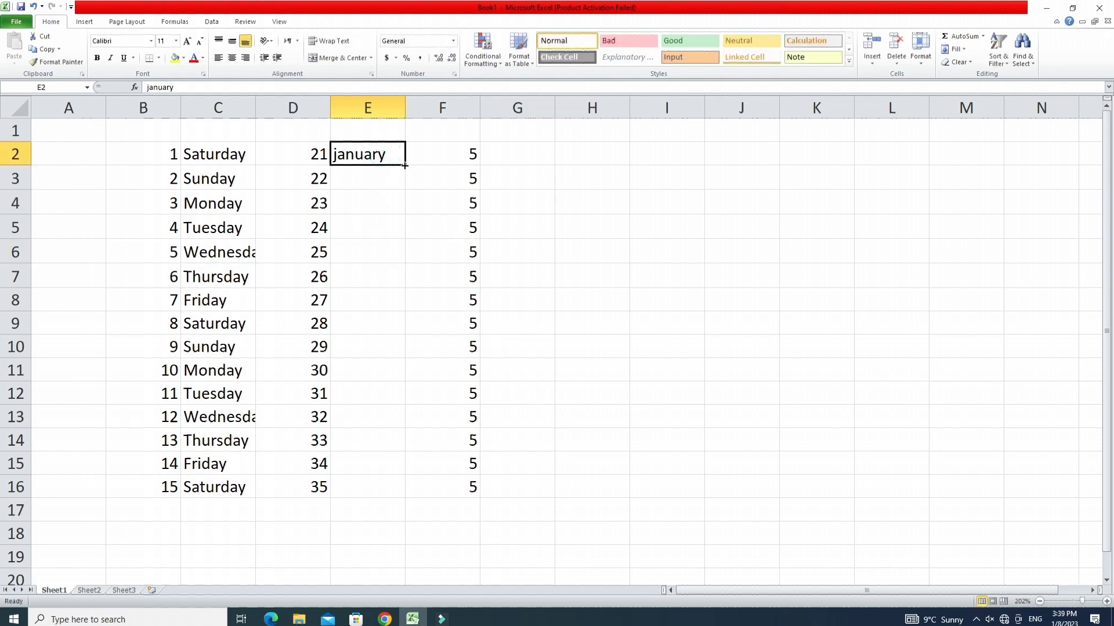
pyautogui.moveTo(404, 166); pyautogui.dragTo(392, 496)
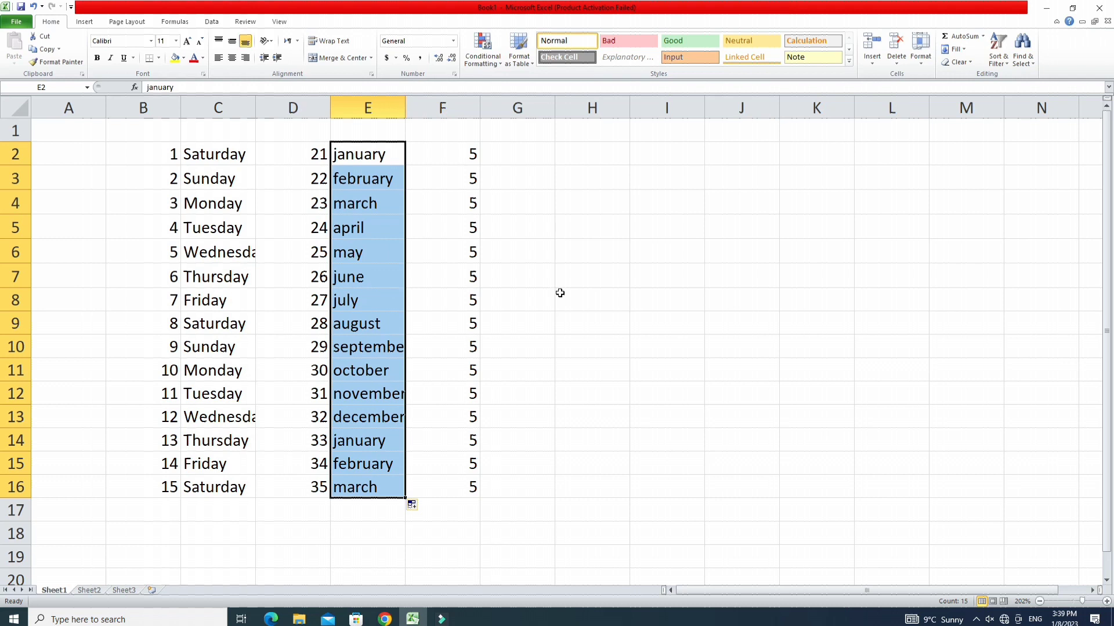
# Enter the letter a in cell A2 and fill it down to A17
pyautogui.click(93, 152)
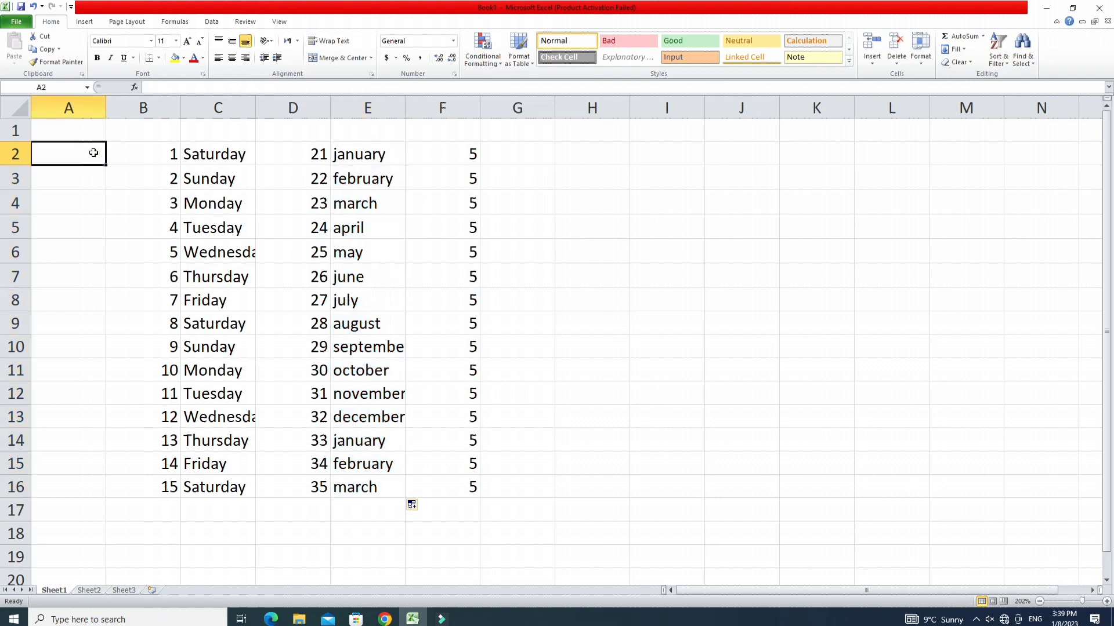
pyautogui.write('a')
pyautogui.click(109, 194)
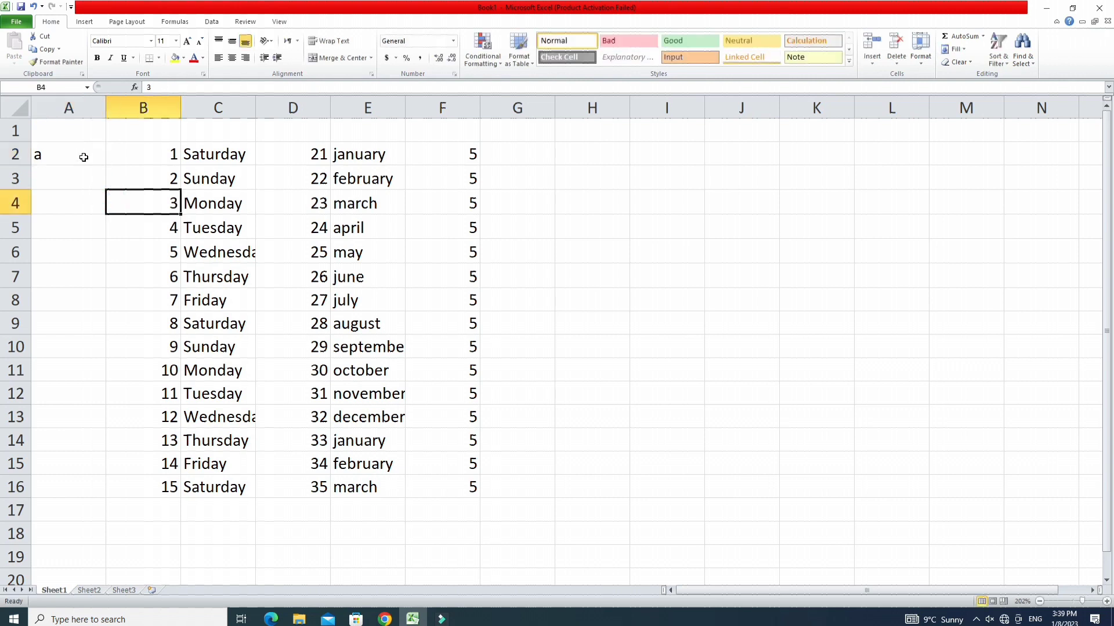
pyautogui.doubleClick(73, 154)
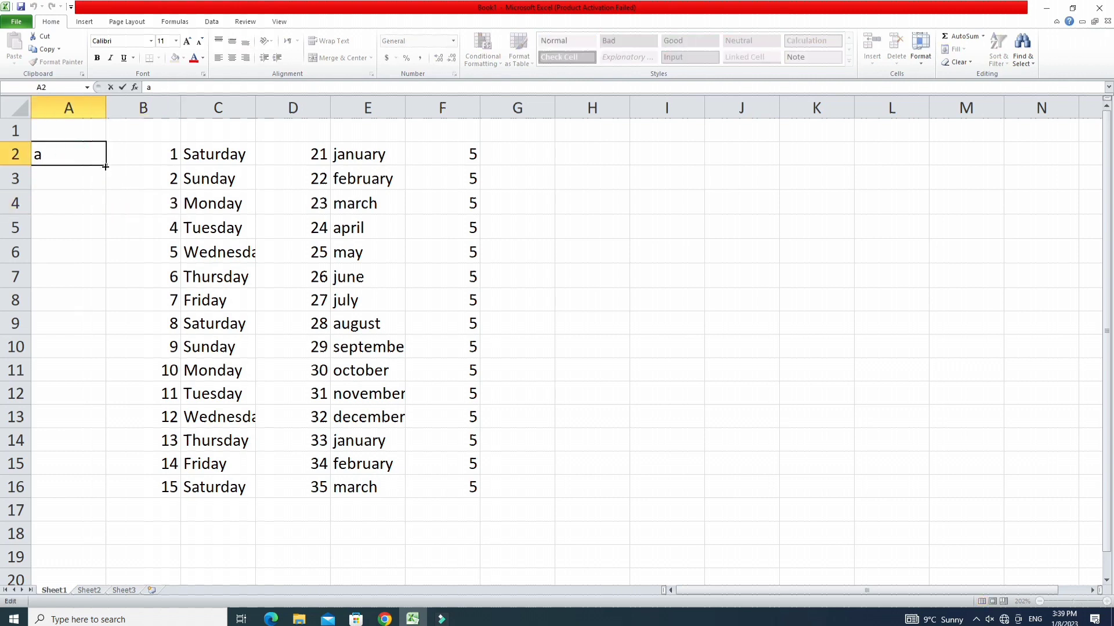
pyautogui.moveTo(106, 167); pyautogui.dragTo(93, 513)
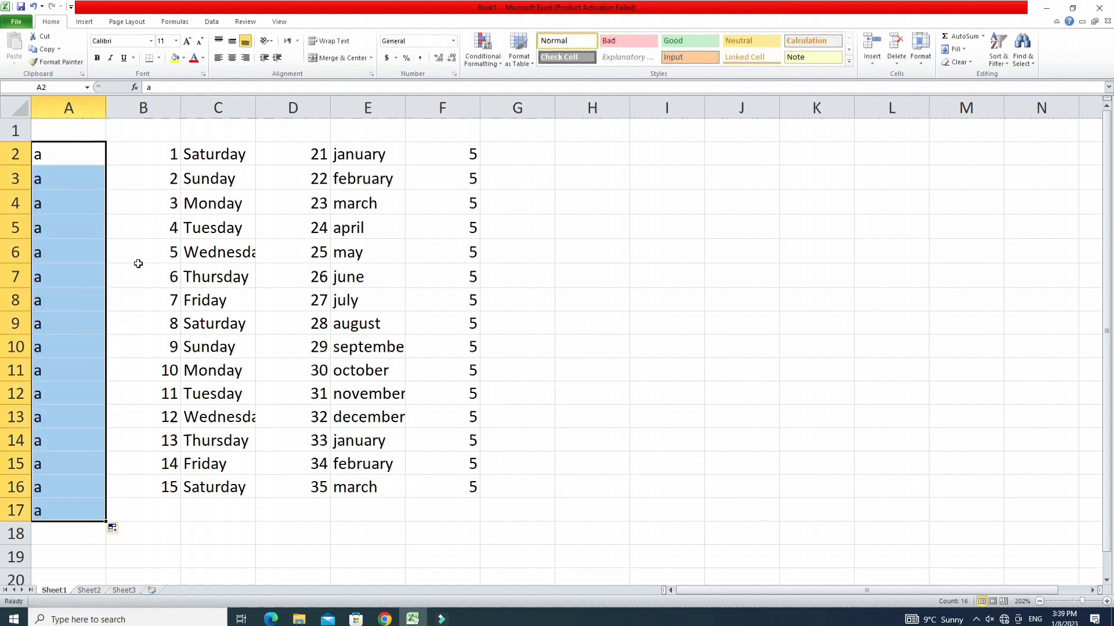
pyautogui.click(145, 155)
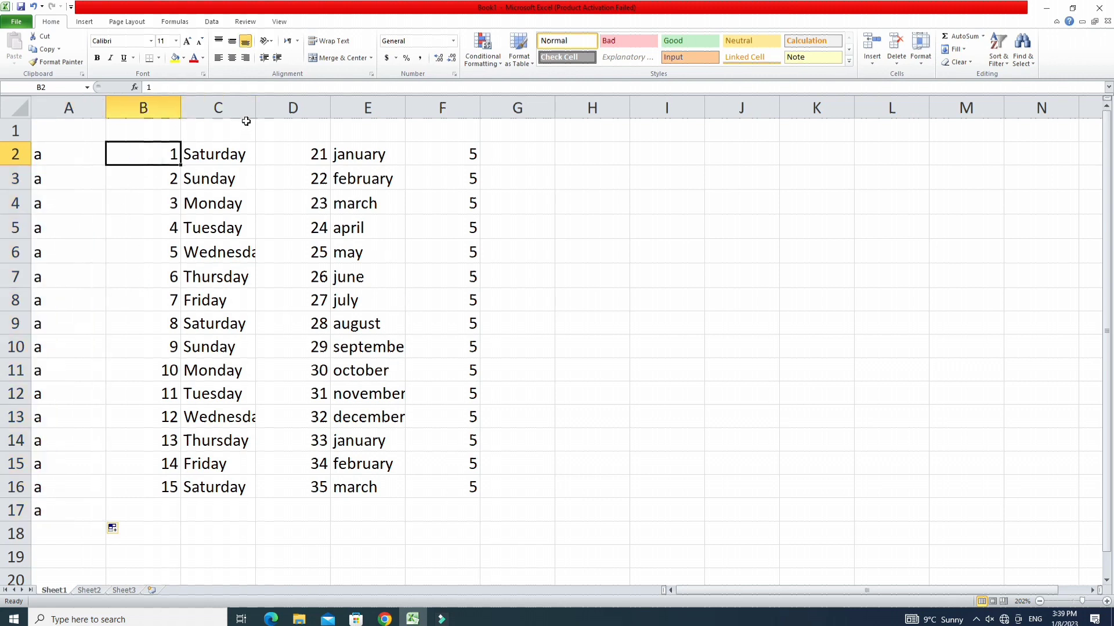
pyautogui.moveTo(53, 158); pyautogui.dragTo(83, 504)
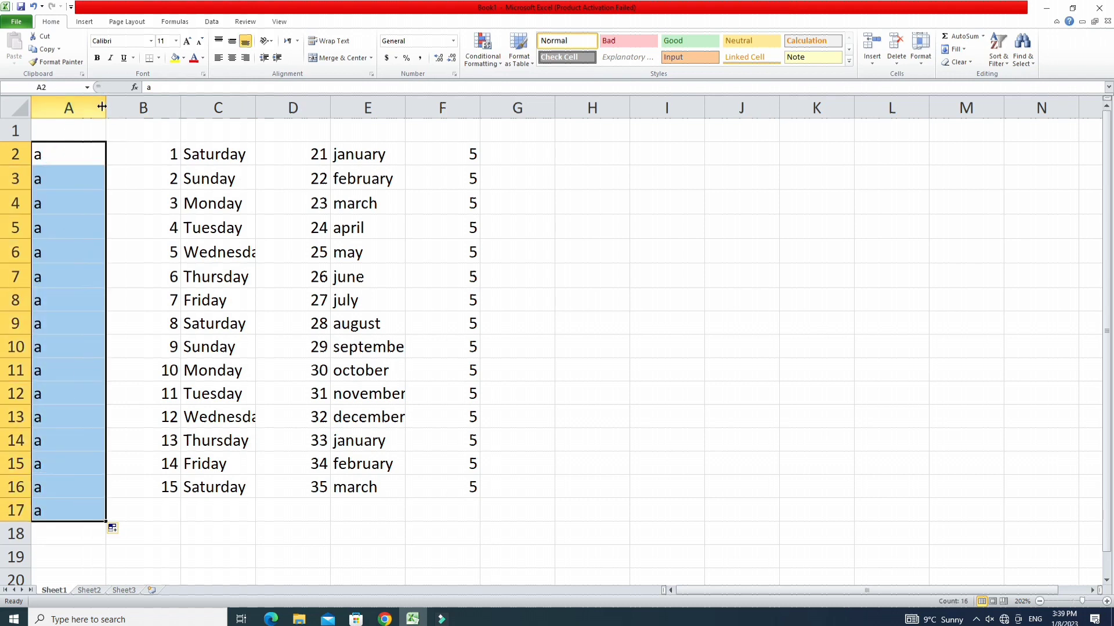
pyautogui.click(74, 157)
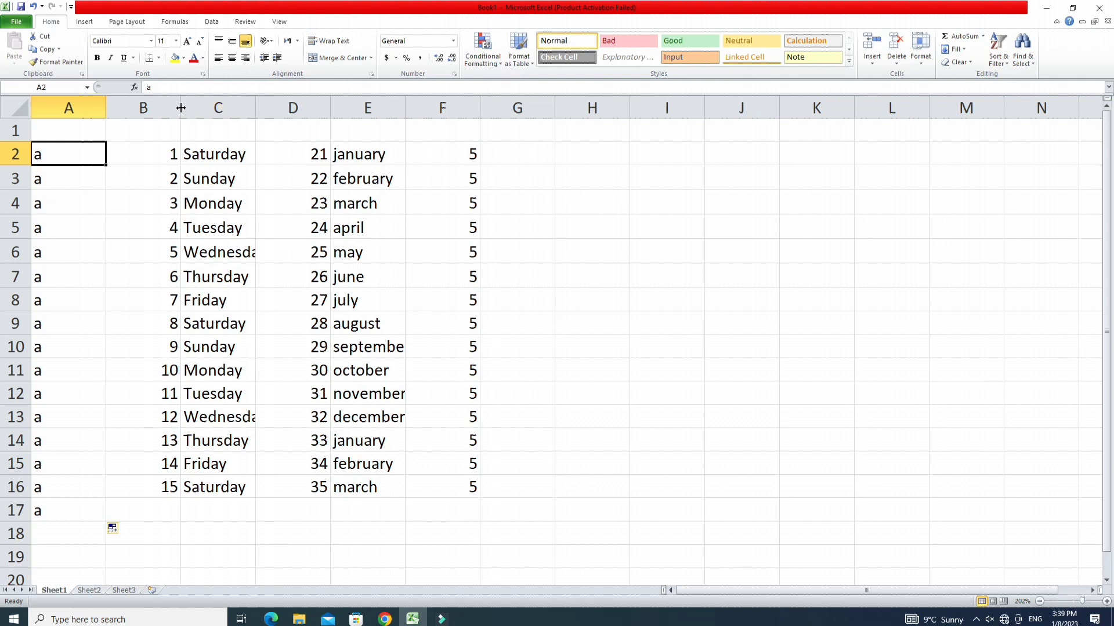
# Narrow column B so it closely fits its numbers
pyautogui.moveTo(181, 108); pyautogui.dragTo(130, 108)
pyautogui.moveTo(75, 164); pyautogui.dragTo(284, 321)
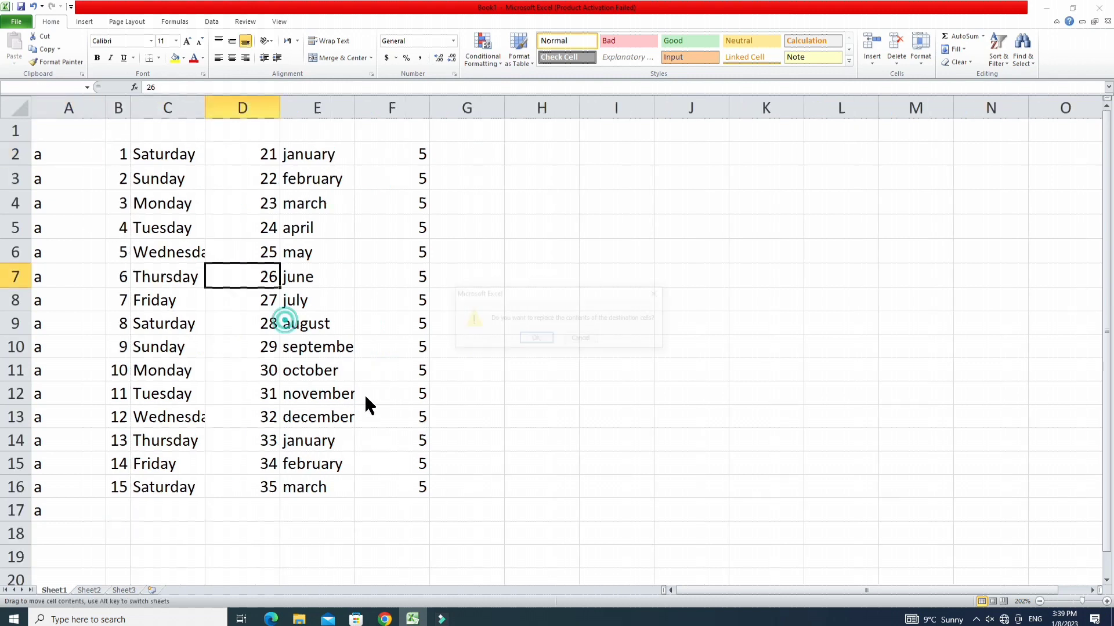
pyautogui.click(593, 338)
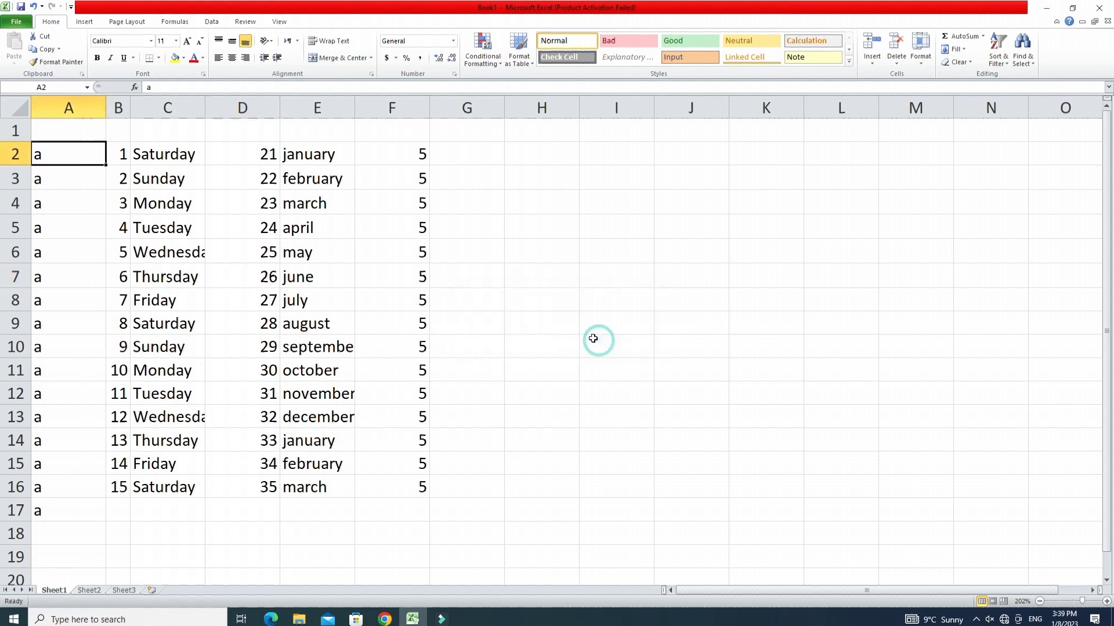
pyautogui.moveTo(66, 129); pyautogui.dragTo(400, 545)
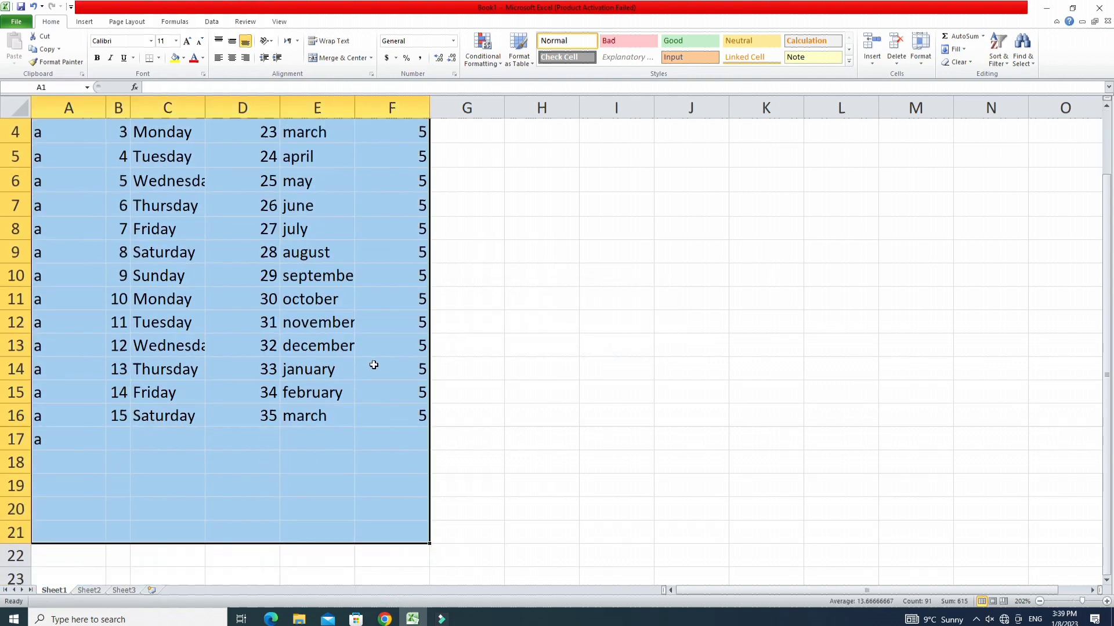
pyautogui.doubleClick(211, 296)
pyautogui.scroll(-8, 265, 326)
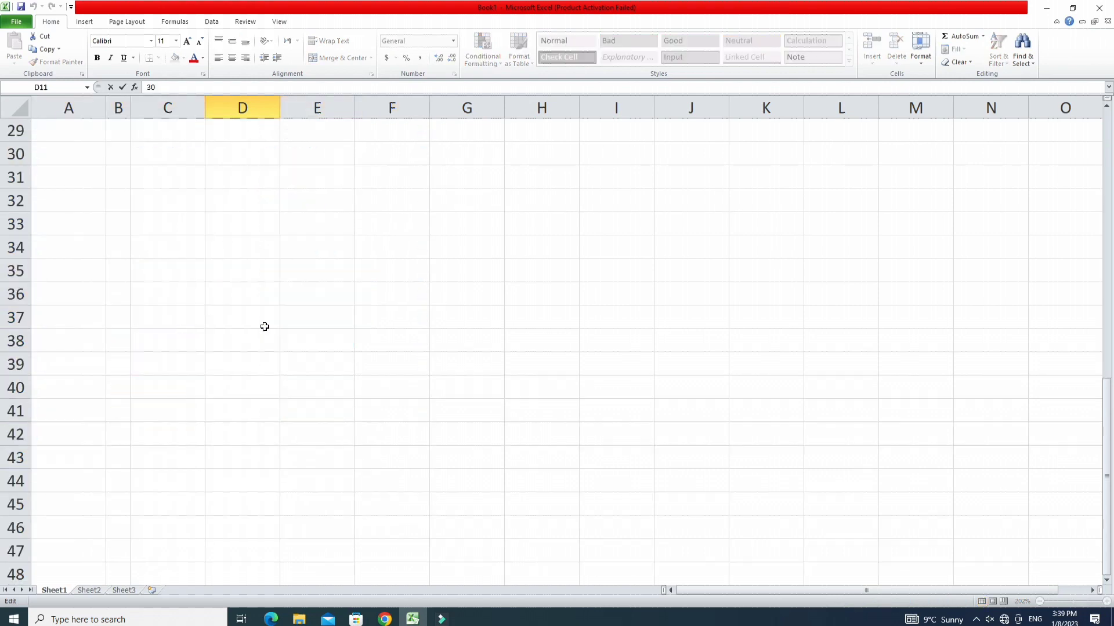
pyautogui.scroll(-8, 264, 329)
pyautogui.scroll(8, 262, 331)
pyautogui.moveTo(1109, 398); pyautogui.dragTo(1088, 137)
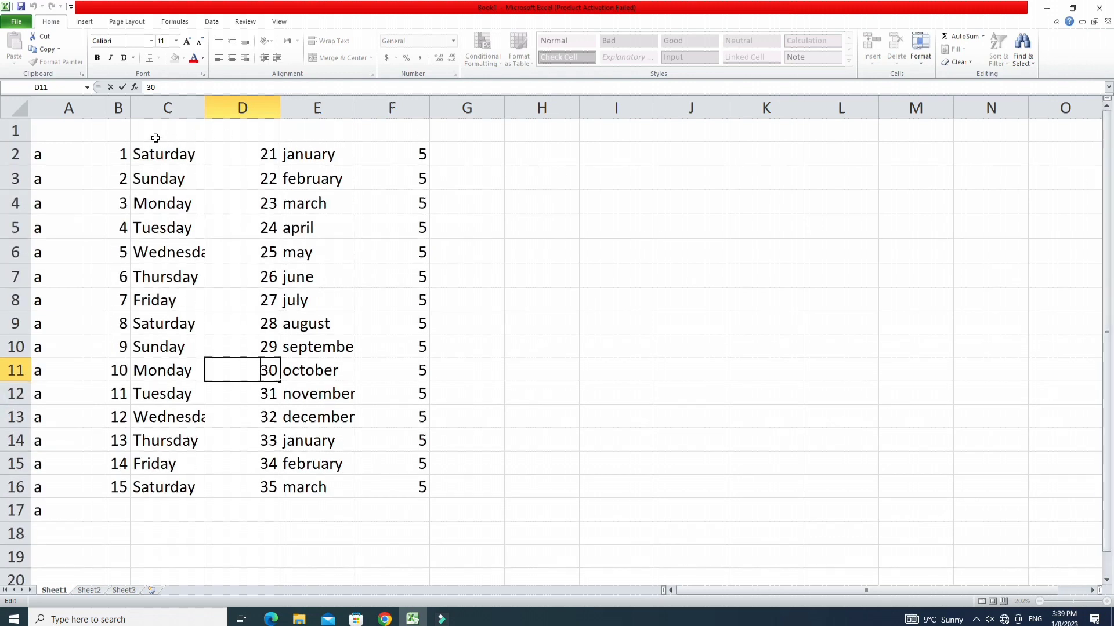
# Select the range A1:F17 and apply All Borders to it
pyautogui.click(73, 132)
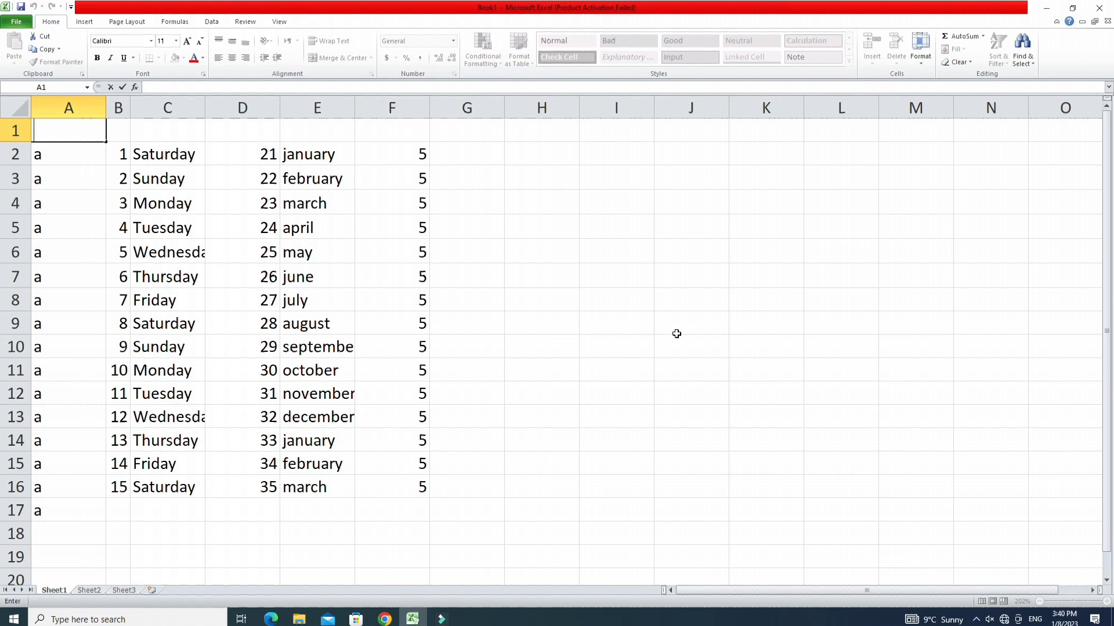
pyautogui.hotkey('shift', 'Down')
pyautogui.hotkey('shift', 'Down')
pyautogui.hotkey('shift', 'Right')
pyautogui.hotkey('shift', 'Right')
pyautogui.hotkey('shift', 'Right')
pyautogui.hotkey('shift', 'Right')
pyautogui.hotkey('shift', 'Right')
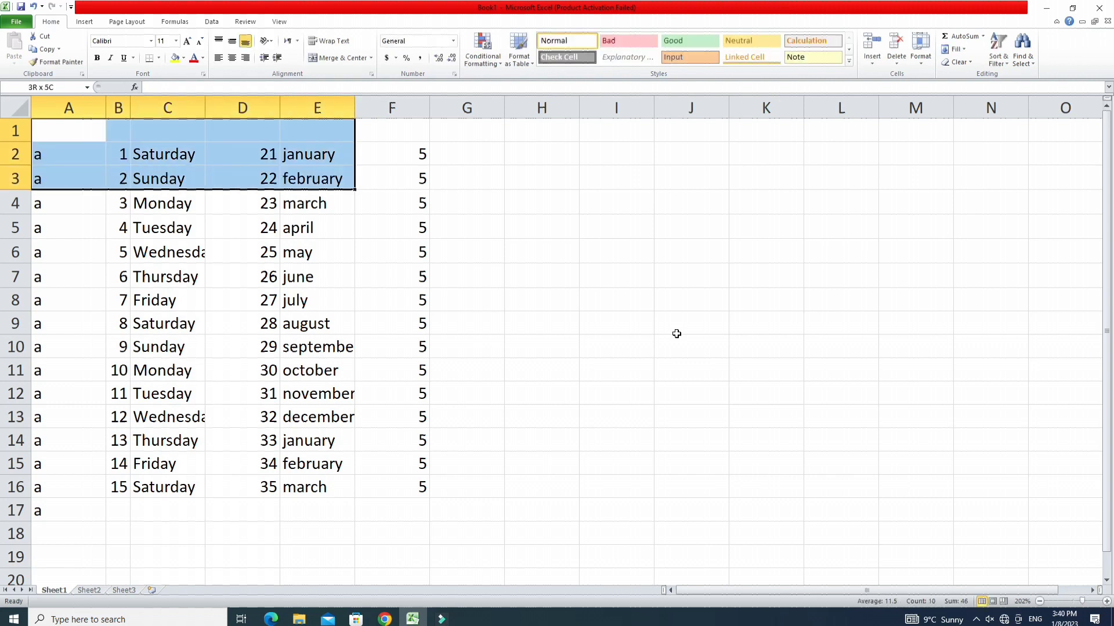
pyautogui.hotkey('shift', 'Down')
pyautogui.hotkey('shift', 'Down')
pyautogui.hotkey('shift', 'Down')
pyautogui.hotkey('shift', 'Down')
pyautogui.hotkey('shift', 'Down')
pyautogui.hotkey('shift', 'Down')
pyautogui.hotkey('shift', 'Down')
pyautogui.hotkey('shift', 'Down')
pyautogui.hotkey('shift', 'Down')
pyautogui.hotkey('shift', 'Down')
pyautogui.hotkey('shift', 'Down')
pyautogui.hotkey('shift', 'Down')
pyautogui.hotkey('shift', 'Down')
pyautogui.hotkey('shift', 'Down')
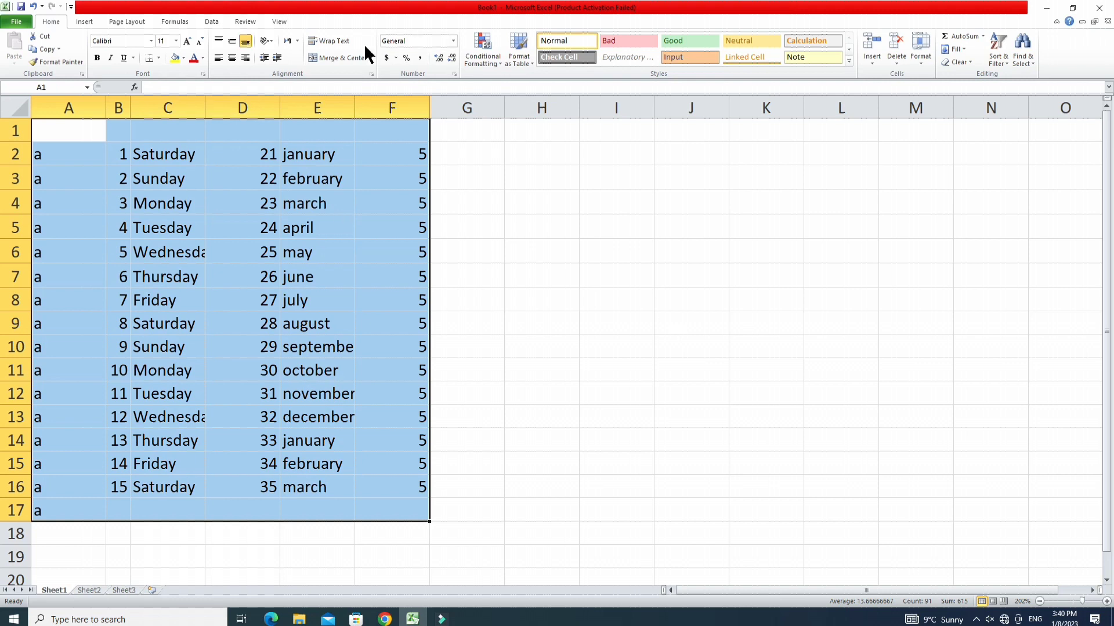
pyautogui.click(159, 58)
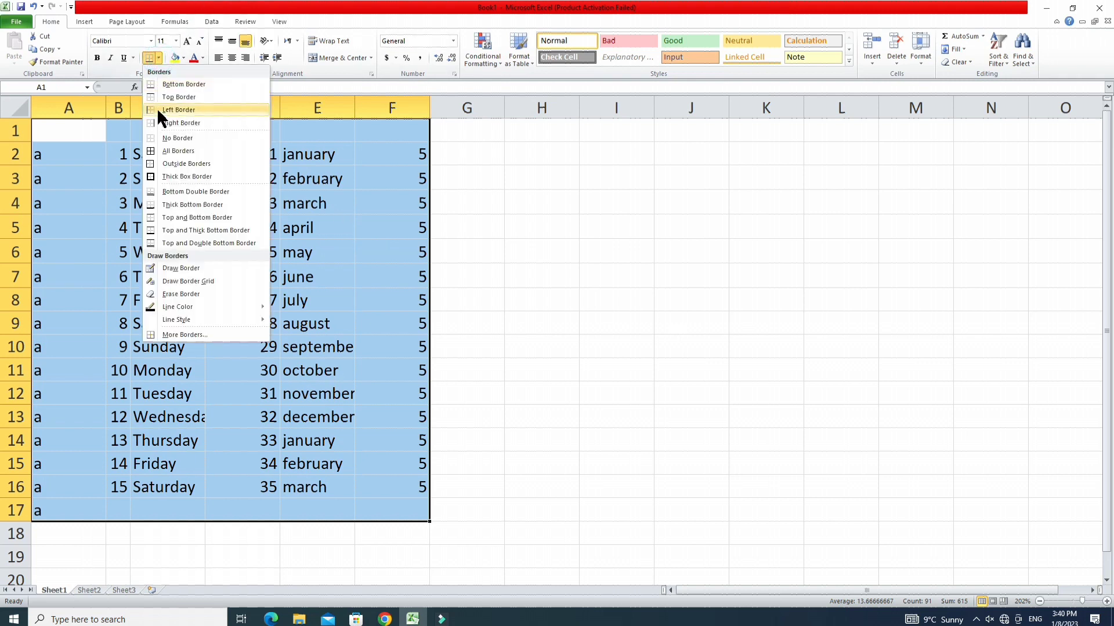
pyautogui.click(173, 151)
pyautogui.click(167, 153)
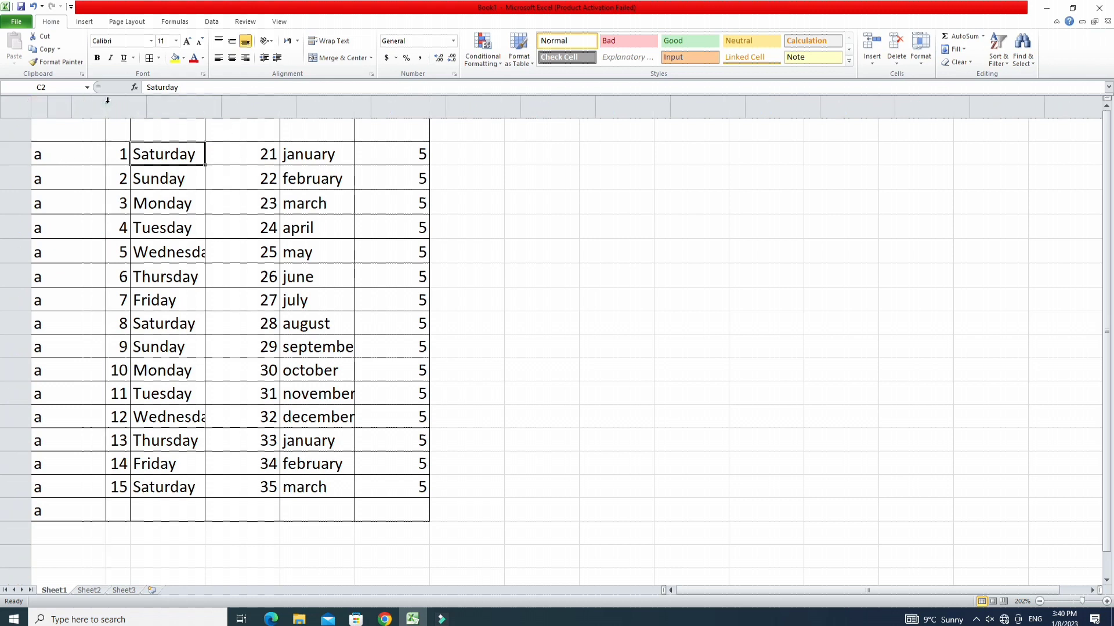
# Make row 2 taller and widen columns A and B by hand, with column A the widest
pyautogui.moveTo(106, 104); pyautogui.dragTo(48, 103)
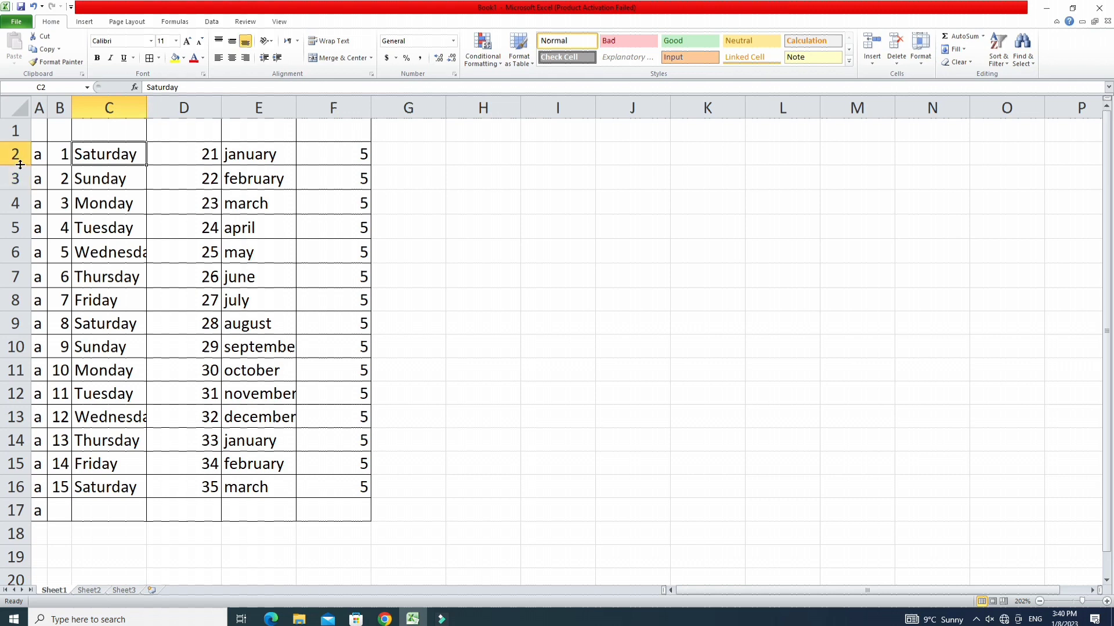
pyautogui.moveTo(21, 165); pyautogui.dragTo(19, 178)
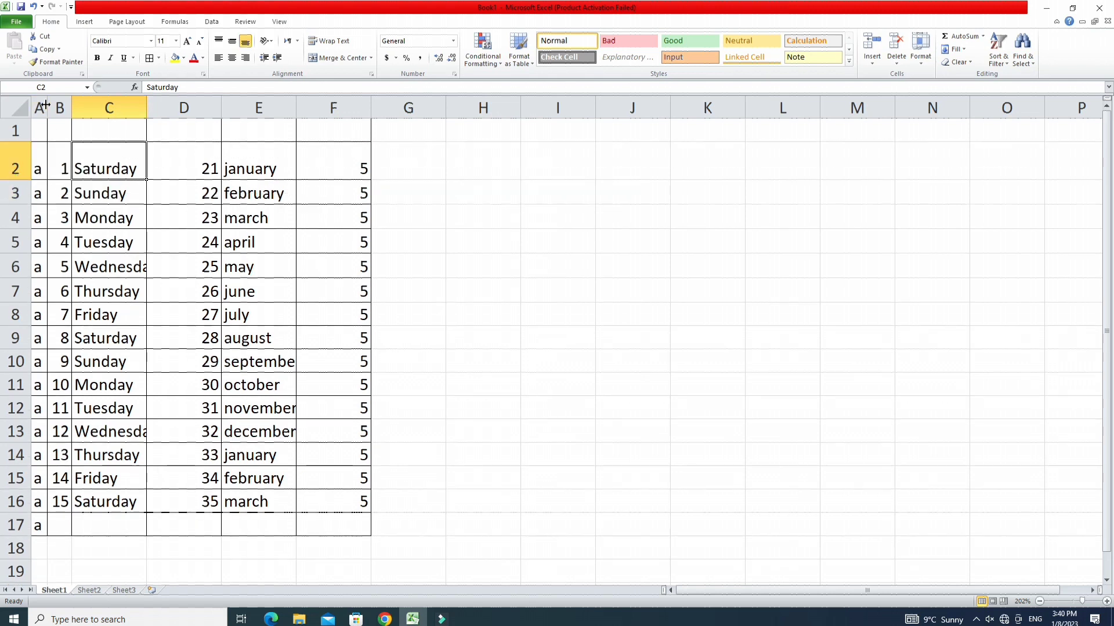
pyautogui.moveTo(45, 105); pyautogui.dragTo(137, 105)
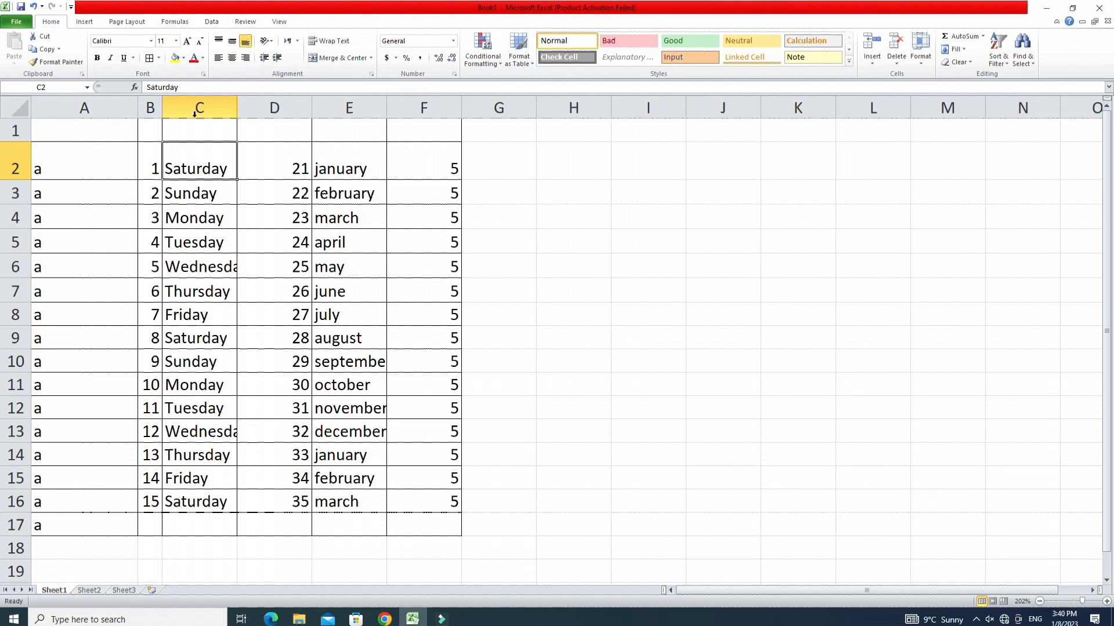
pyautogui.moveTo(162, 110); pyautogui.dragTo(213, 111)
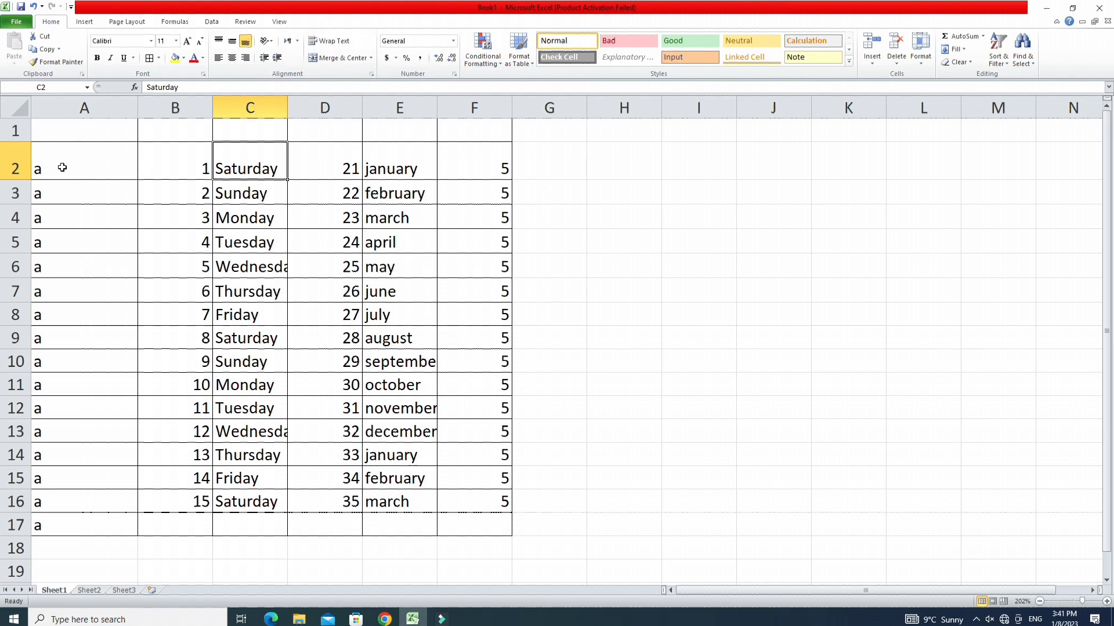
# Middle-align A2:F17 vertically and center it horizontally, trying left and right alignment before settling on center
pyautogui.moveTo(60, 152); pyautogui.dragTo(479, 530)
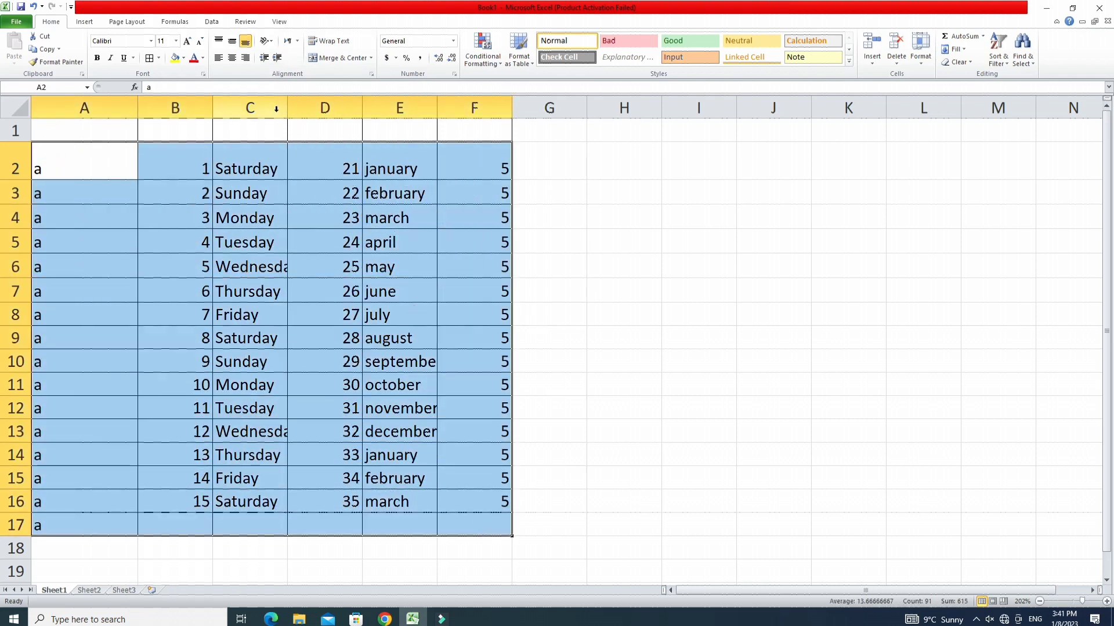
pyautogui.click(232, 40)
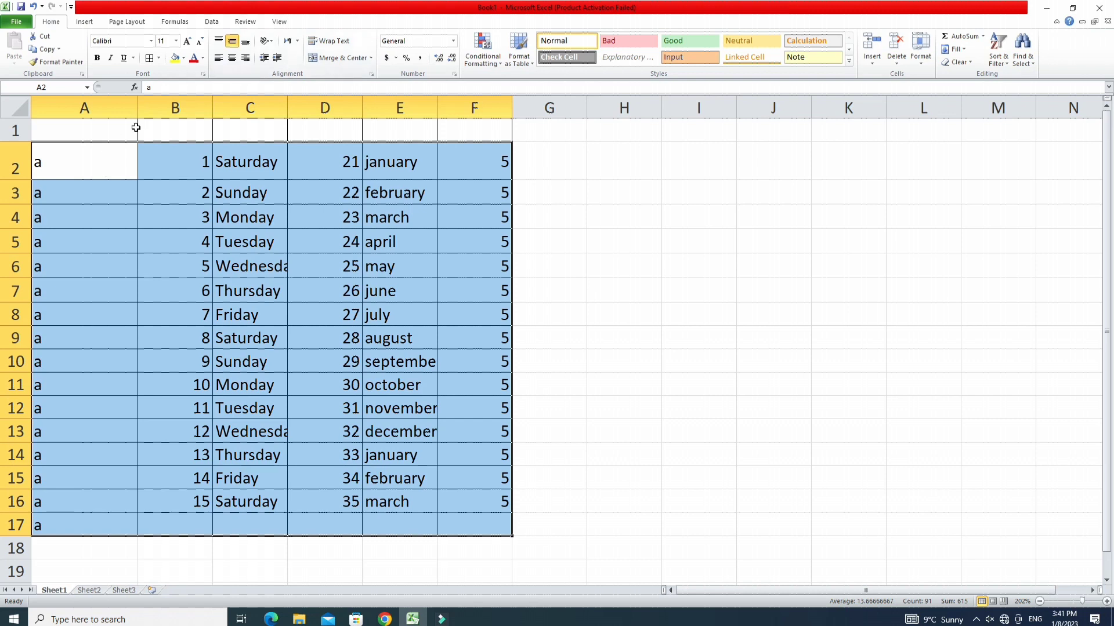
pyautogui.click(234, 57)
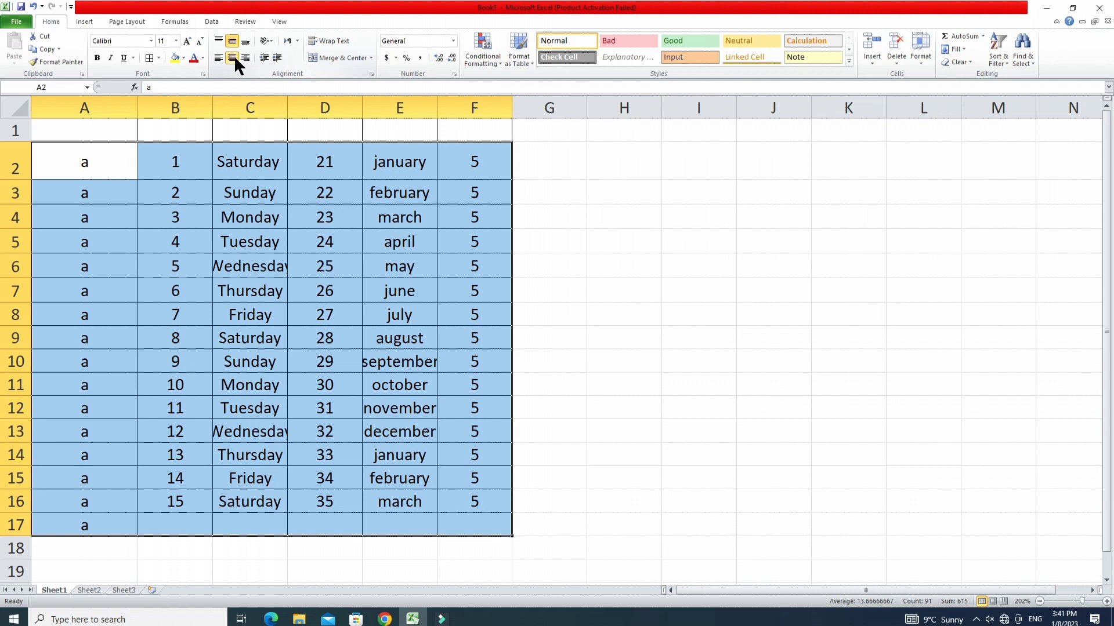
pyautogui.click(217, 58)
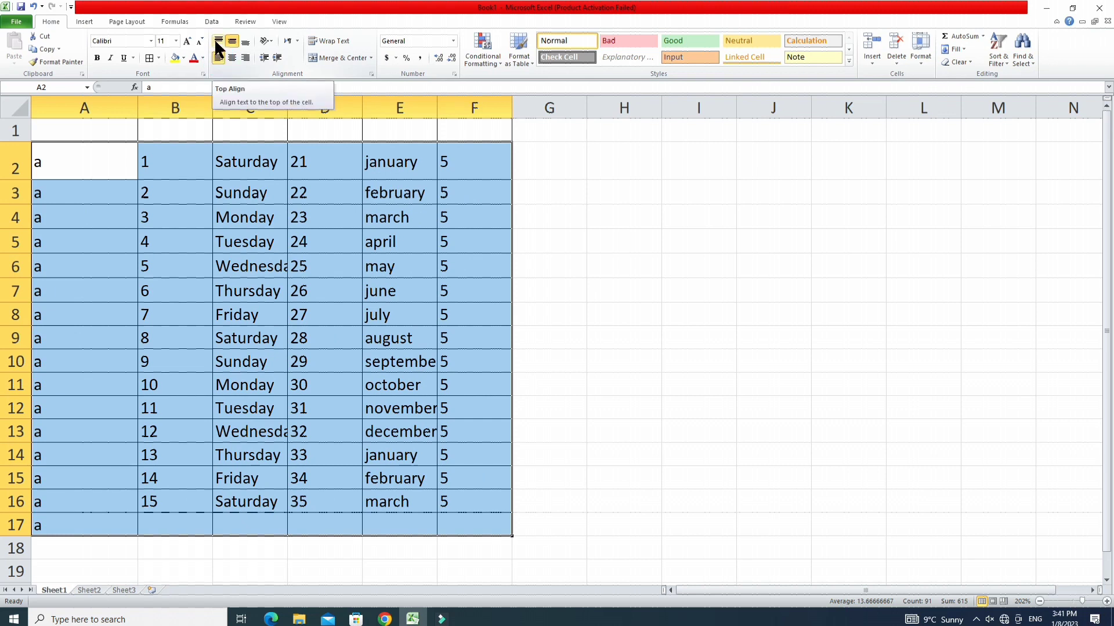
pyautogui.click(246, 58)
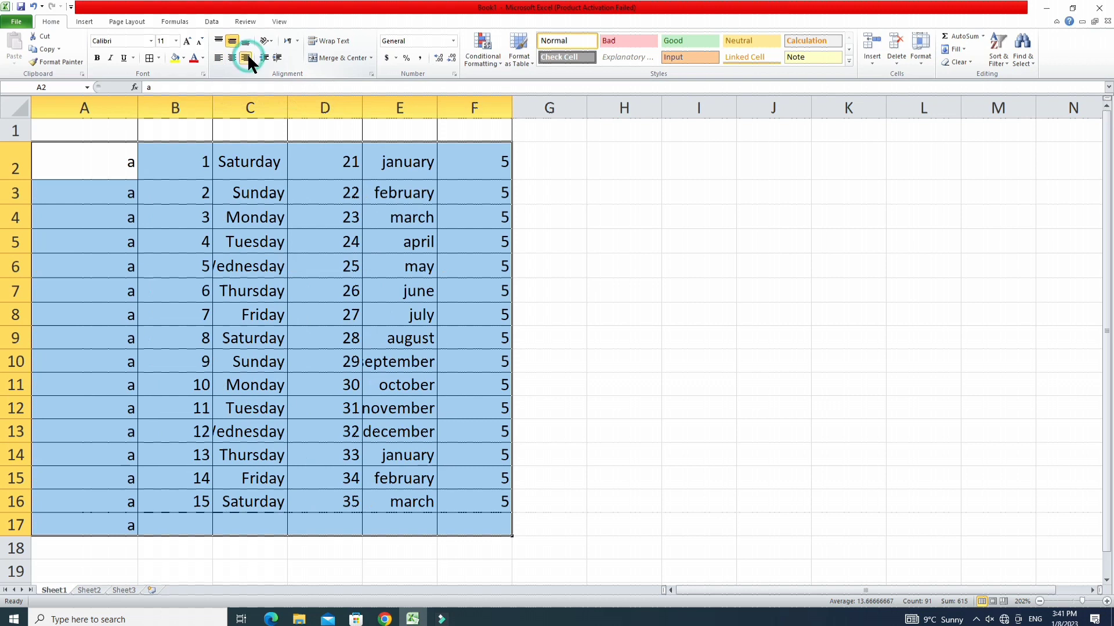
pyautogui.click(232, 58)
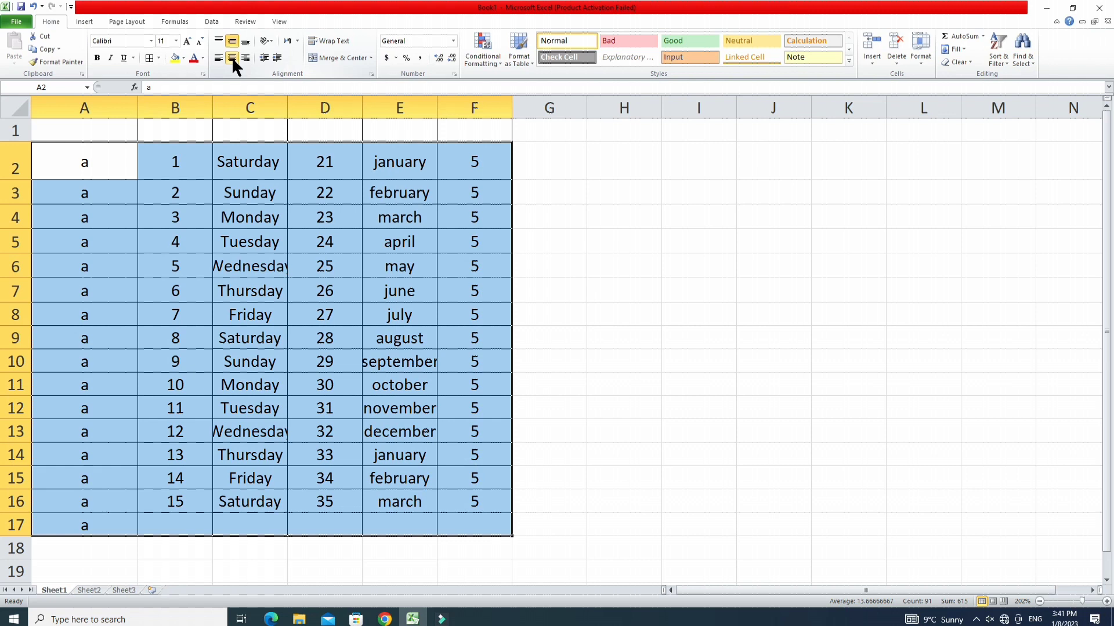
# Set the text orientation of cell C2 to Angle Counterclockwise
pyautogui.click(158, 163)
pyautogui.doubleClick(235, 161)
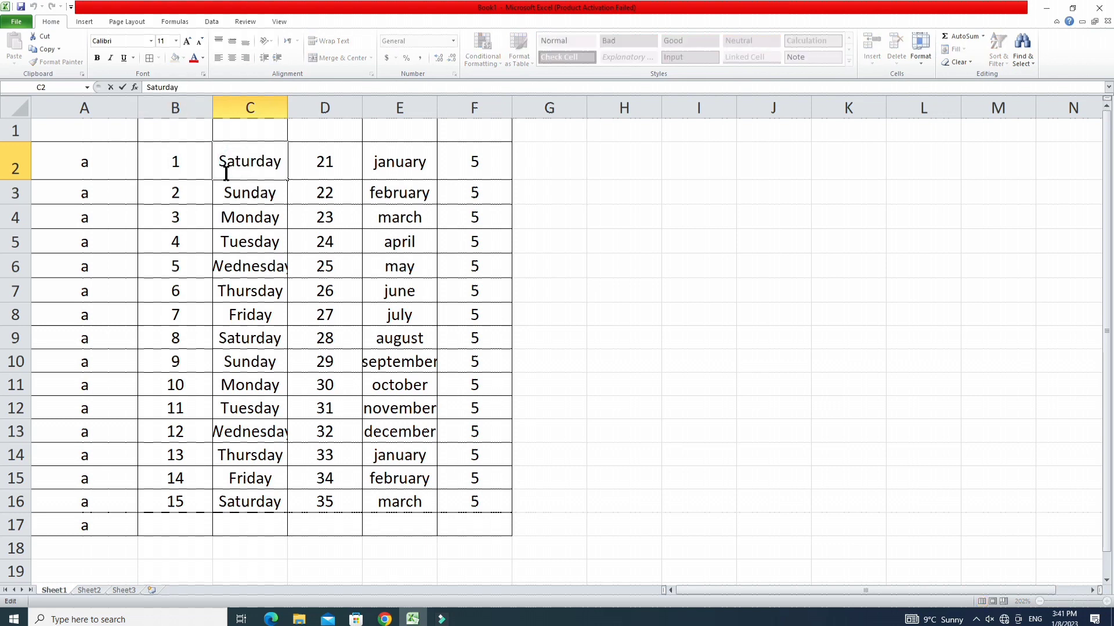
pyautogui.click(225, 183)
pyautogui.click(226, 156)
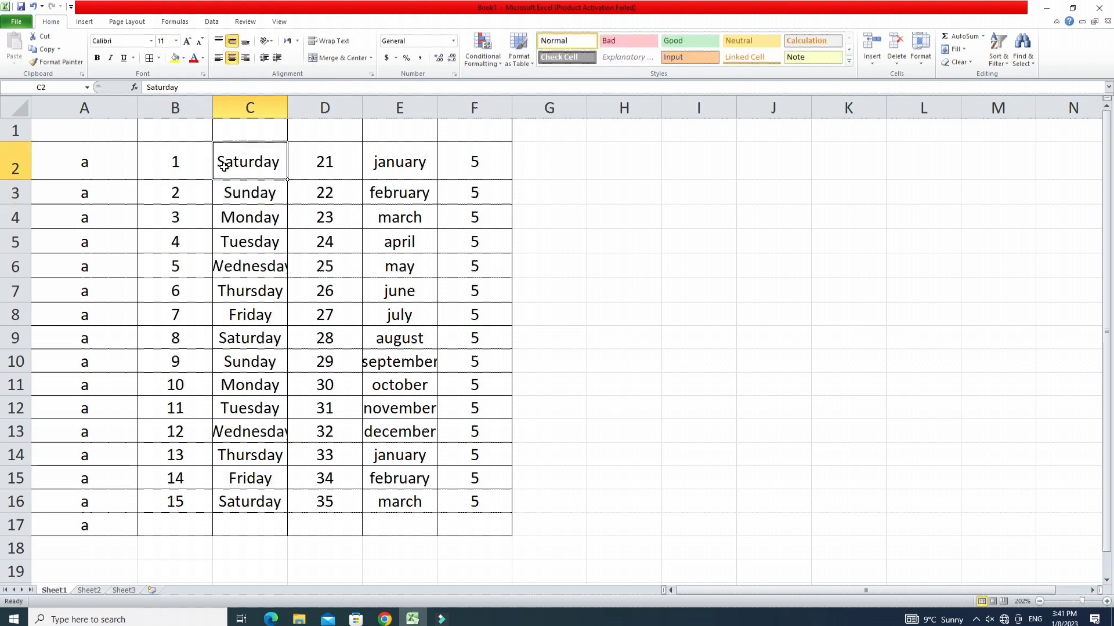
pyautogui.click(269, 39)
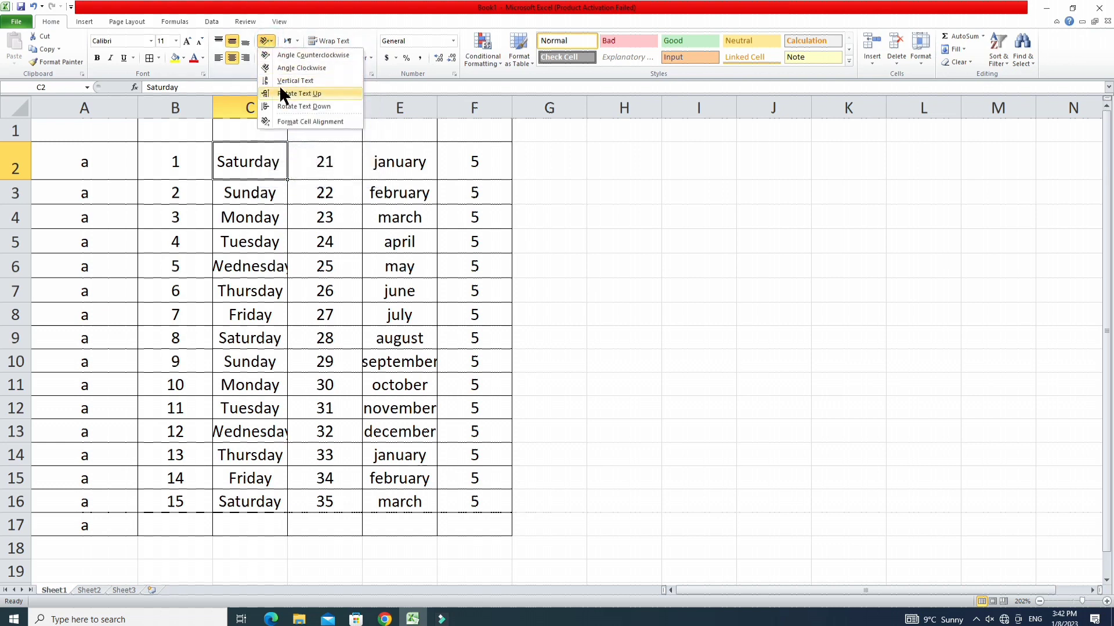
pyautogui.click(290, 55)
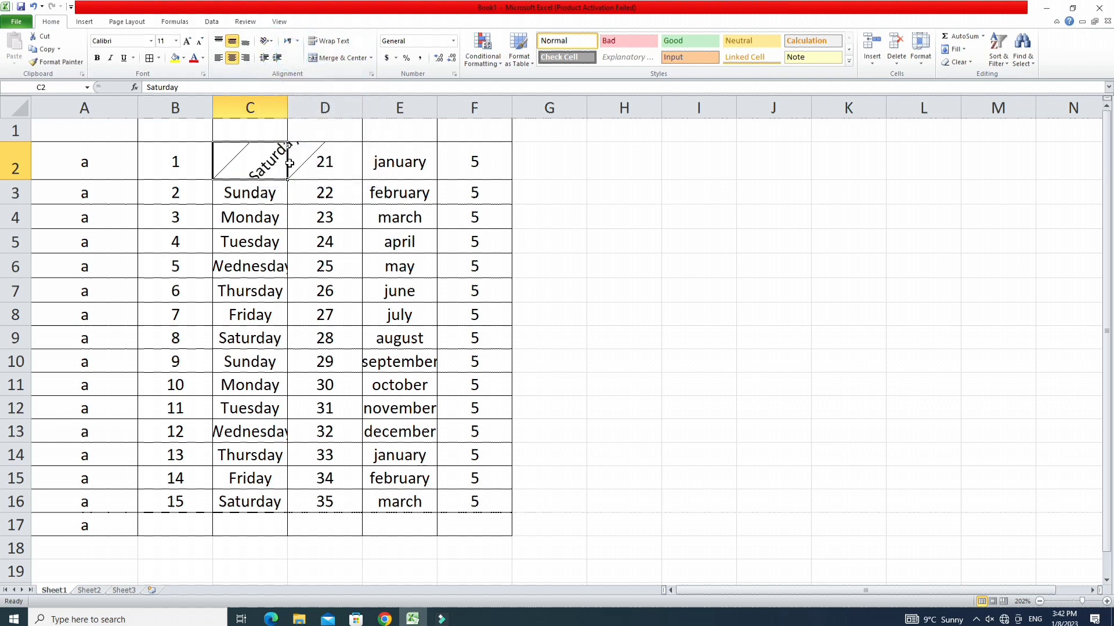
# Set cell C2's orientation to Rotate Text Up and autofit the height of row 2
pyautogui.click(267, 40)
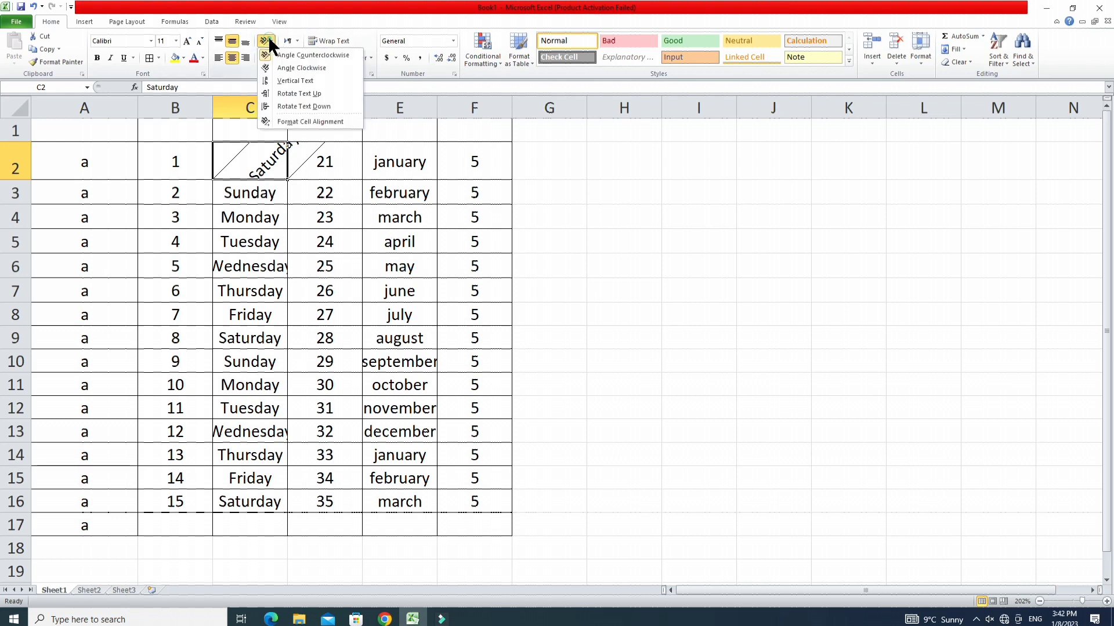
pyautogui.click(294, 94)
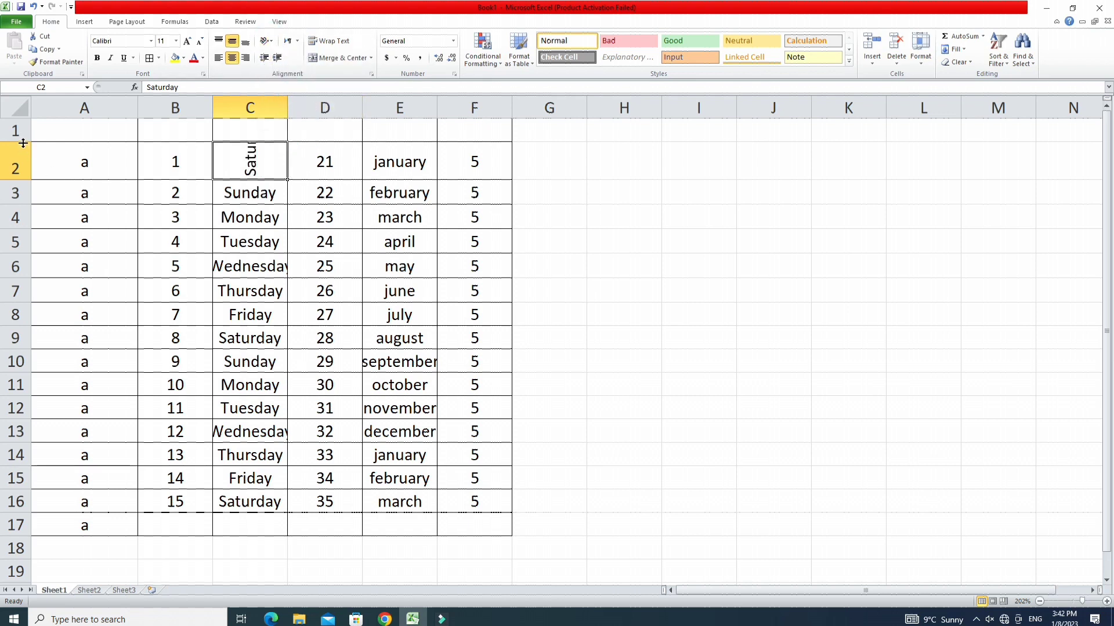
pyautogui.doubleClick(21, 180)
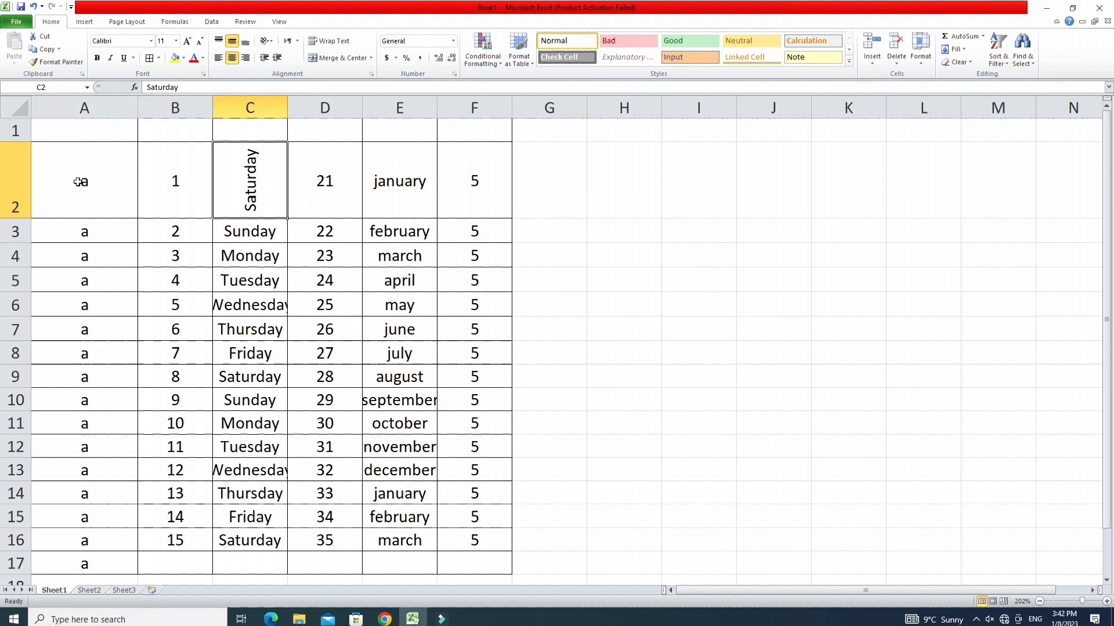
# Autofit the widths of column A and columns C to F to their contents
pyautogui.doubleClick(137, 107)
pyautogui.click(139, 108)
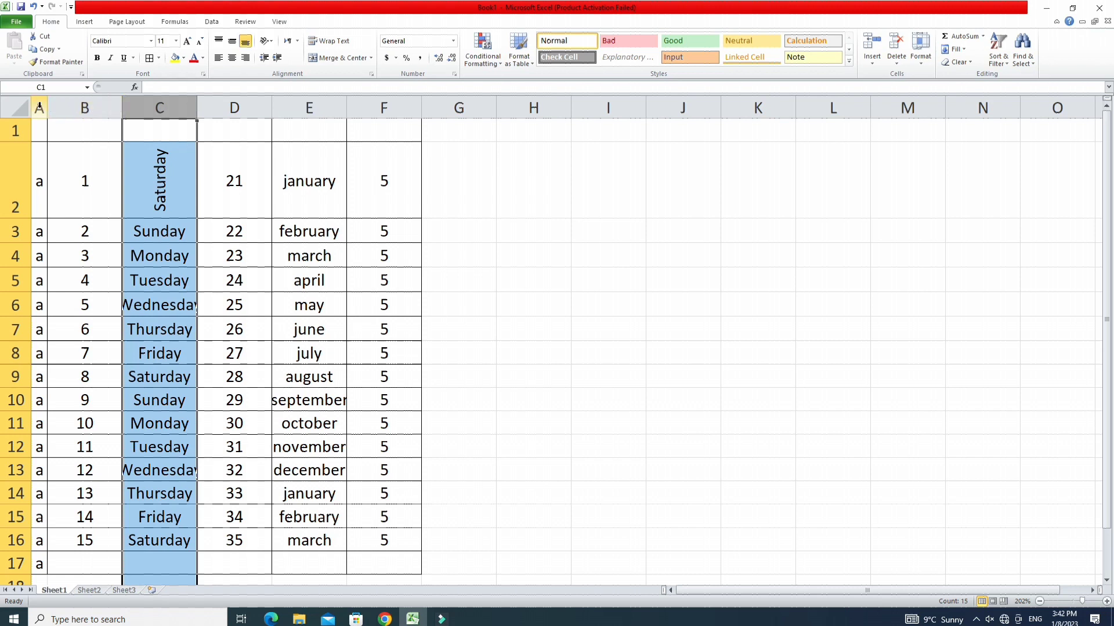
pyautogui.moveTo(168, 108); pyautogui.dragTo(406, 92)
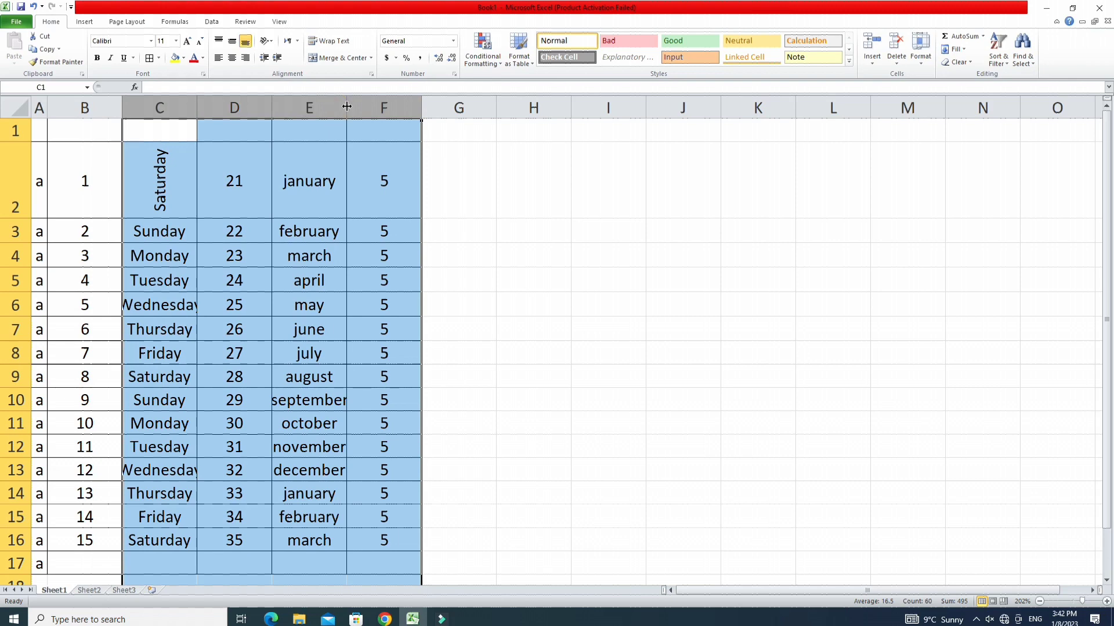
pyautogui.doubleClick(346, 108)
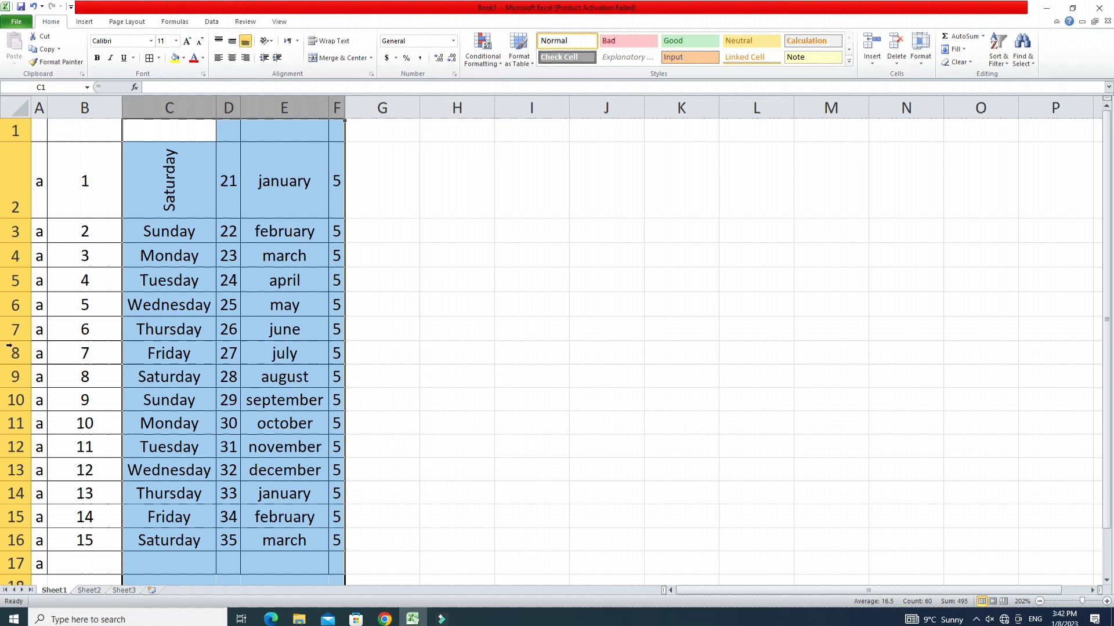
# Autofit the heights of rows 1 to 17
pyautogui.click(15, 174)
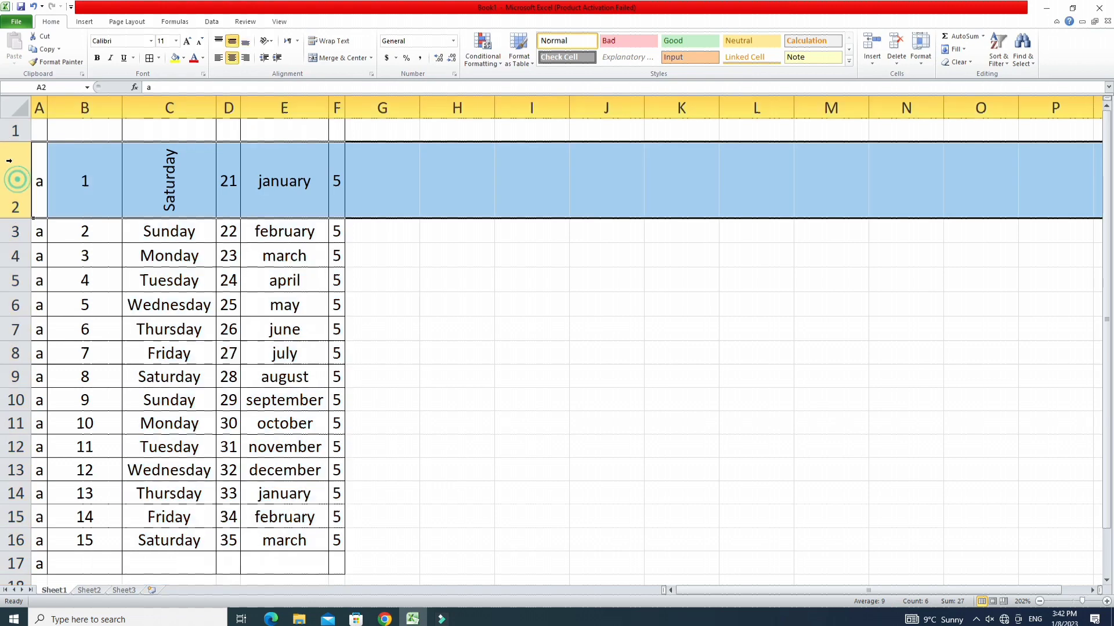
pyautogui.moveTo(10, 136); pyautogui.dragTo(9, 576)
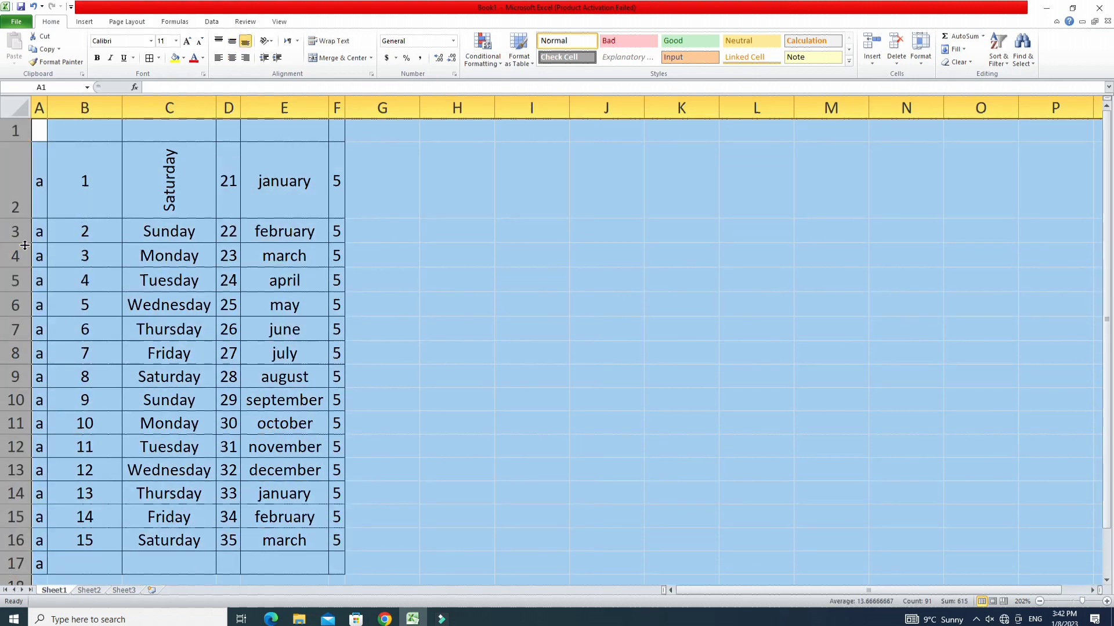
pyautogui.click(22, 246)
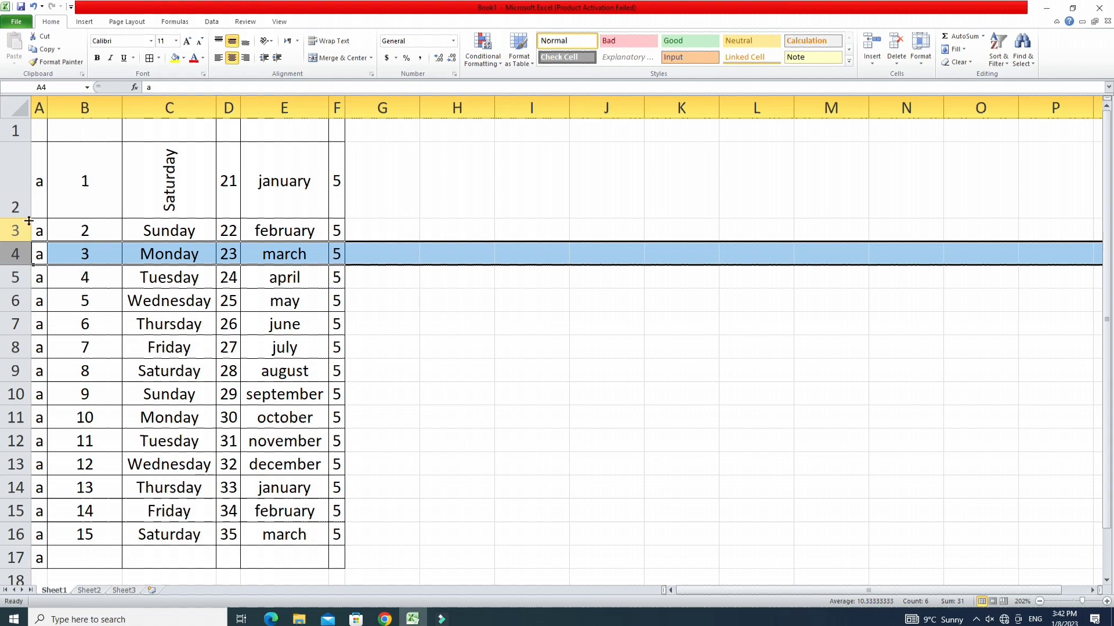
pyautogui.click(23, 219)
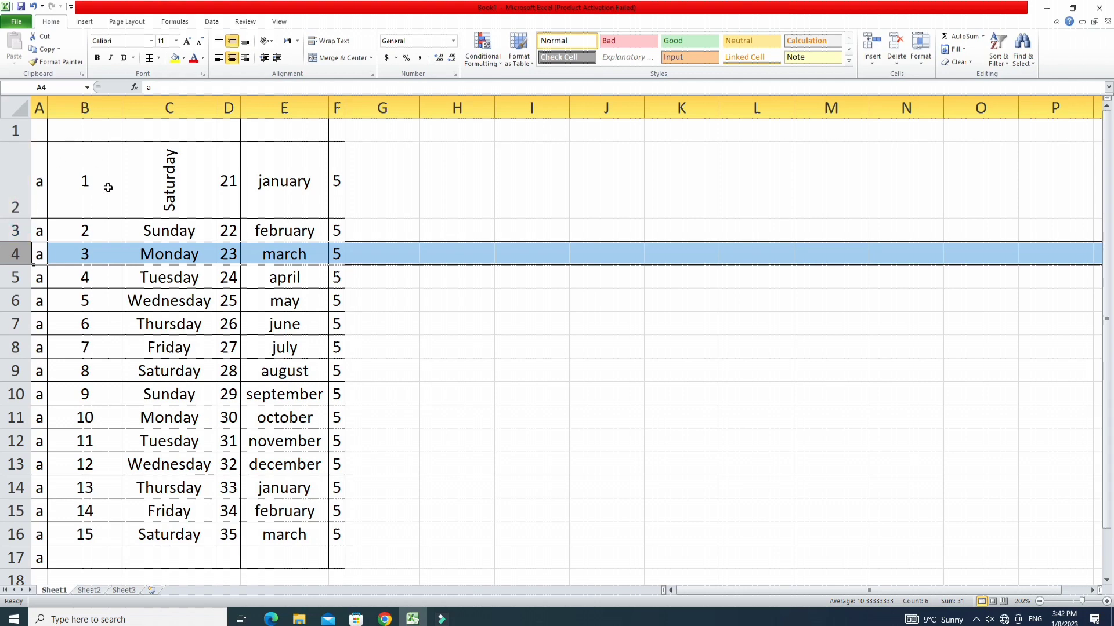
pyautogui.click(103, 247)
# Increase rows 3 to 17 together to one uniform height, about half that of row 2
pyautogui.moveTo(16, 231); pyautogui.dragTo(23, 567)
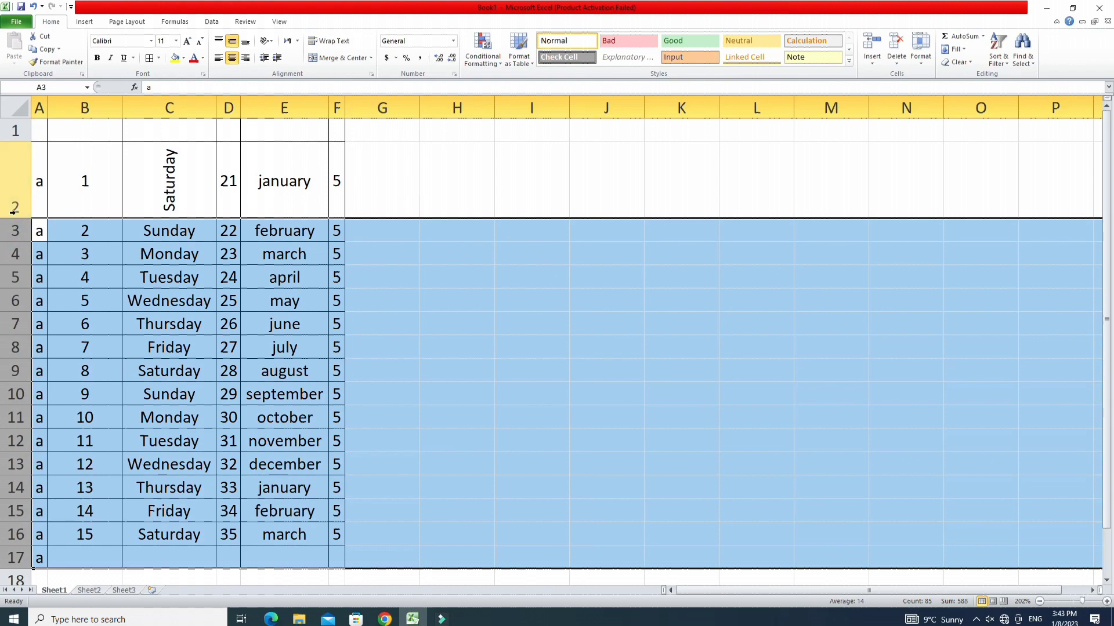
pyautogui.click(16, 272)
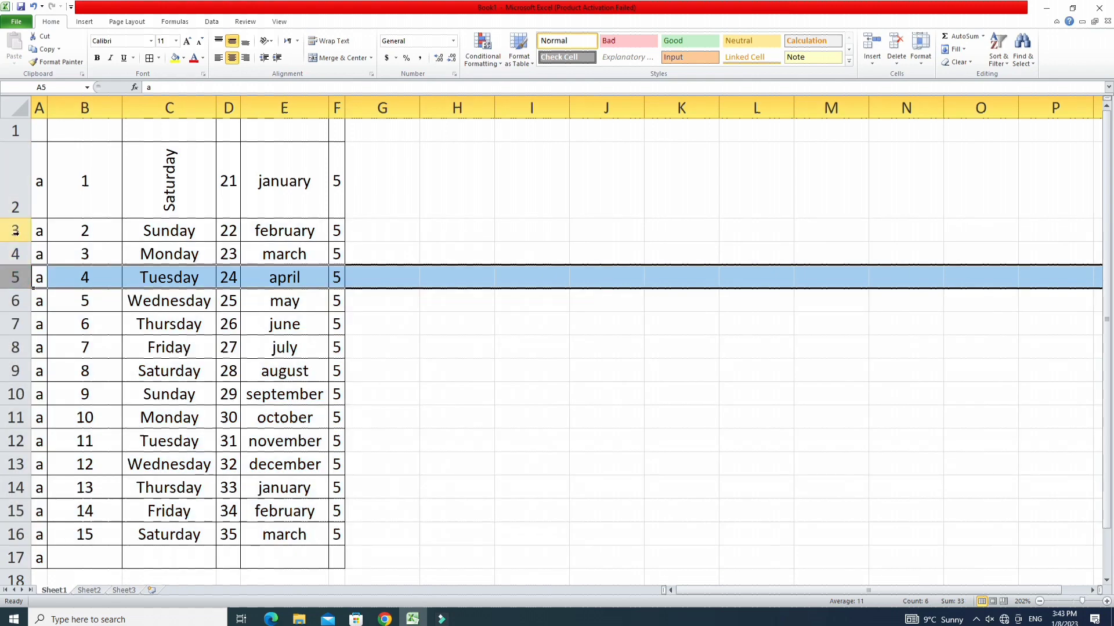
pyautogui.moveTo(13, 232); pyautogui.dragTo(11, 558)
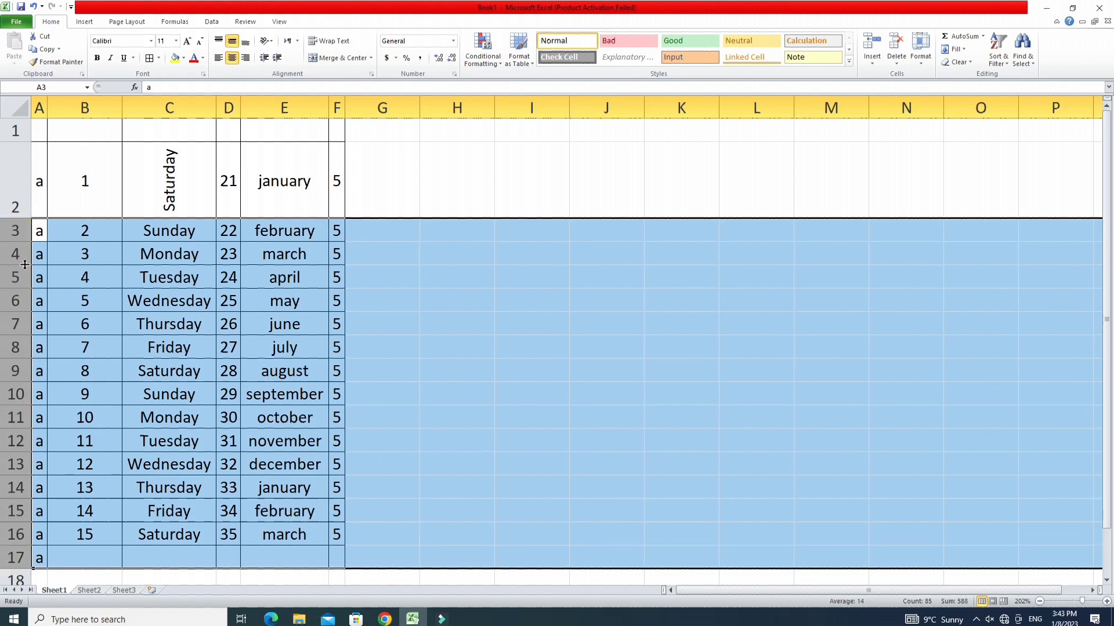
pyautogui.moveTo(18, 242); pyautogui.dragTo(22, 283)
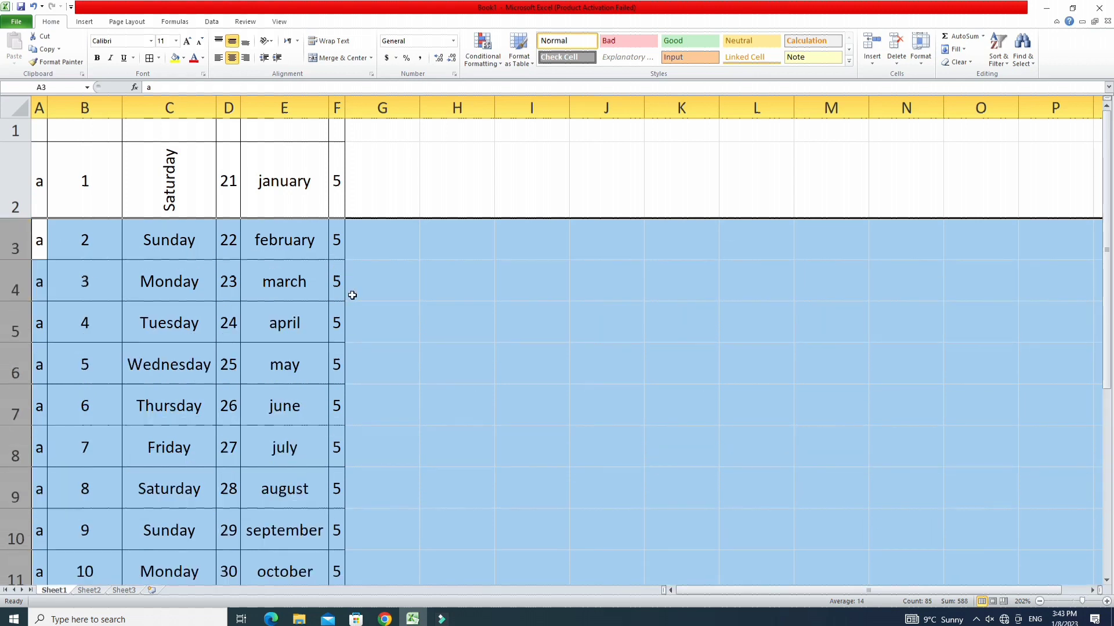
pyautogui.doubleClick(255, 282)
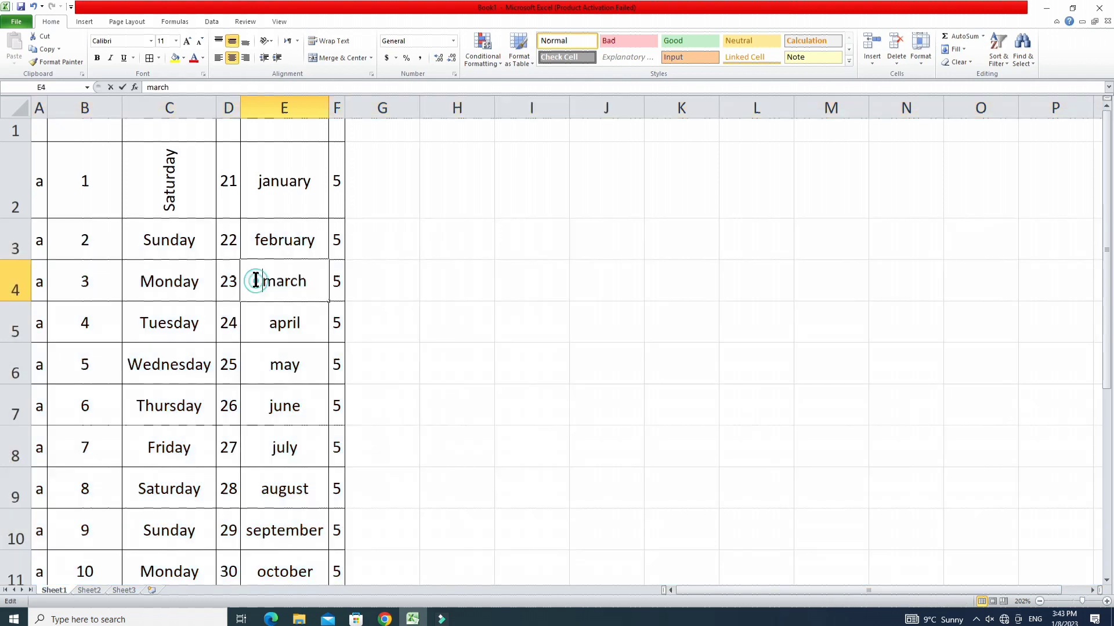